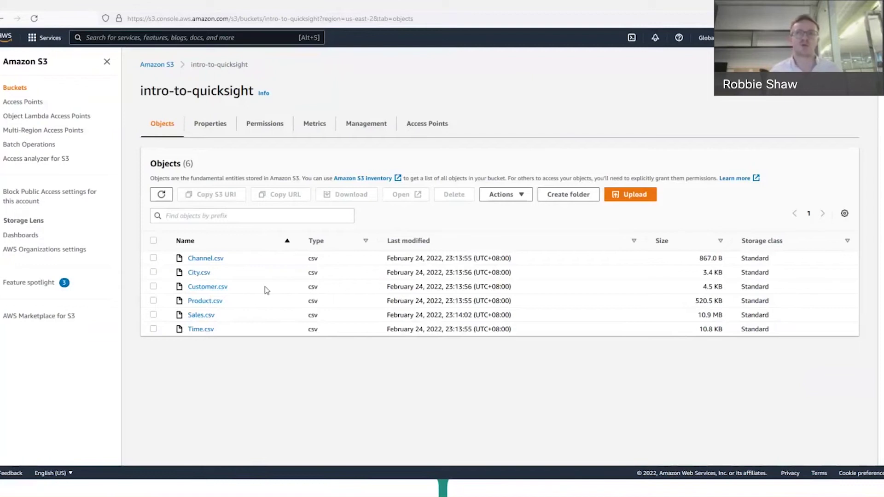
# Look up QuickSight in the AWS services search, clear it, and move to the QuickSight Datasets tab
pyautogui.click(214, 35)
pyautogui.write('quci')
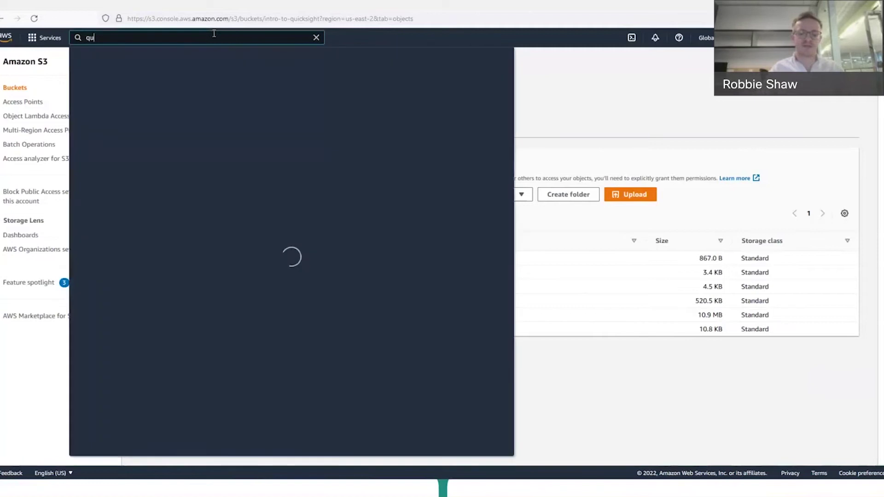
pyautogui.press('BackSpace')
pyautogui.press('BackSpace')
pyautogui.write('icksight')
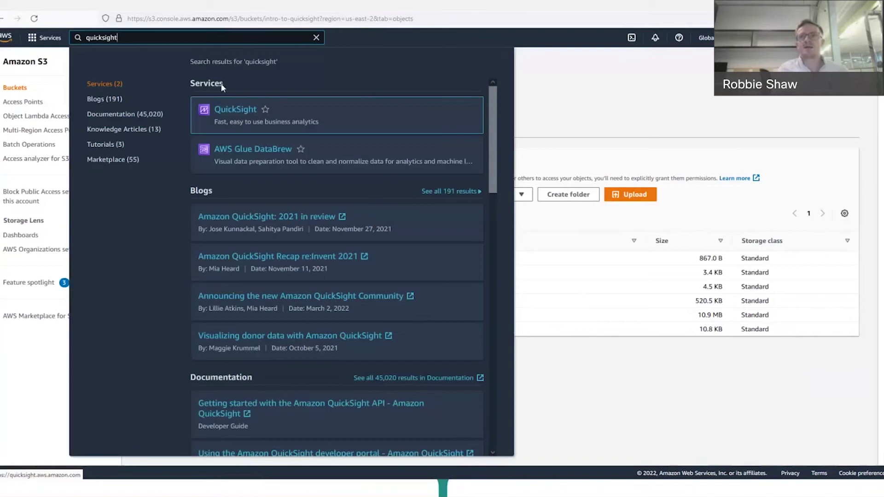
pyautogui.click(316, 38)
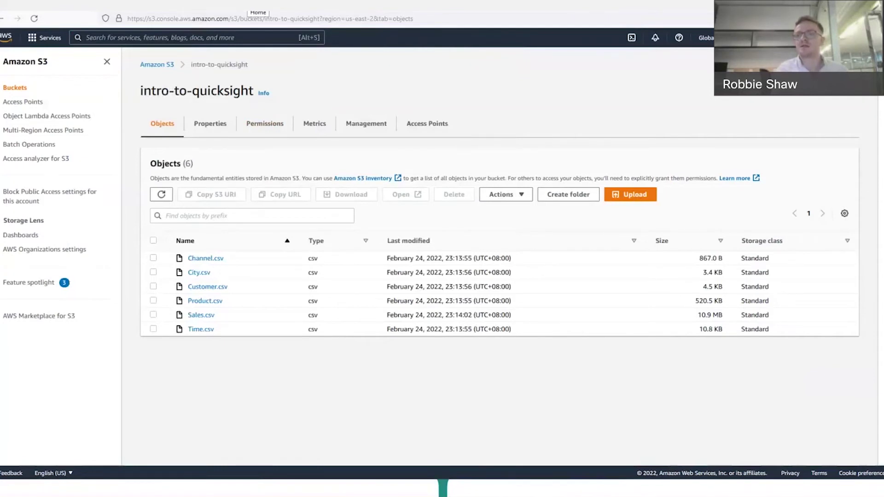
pyautogui.hotkey('ctrl', 'Tab')
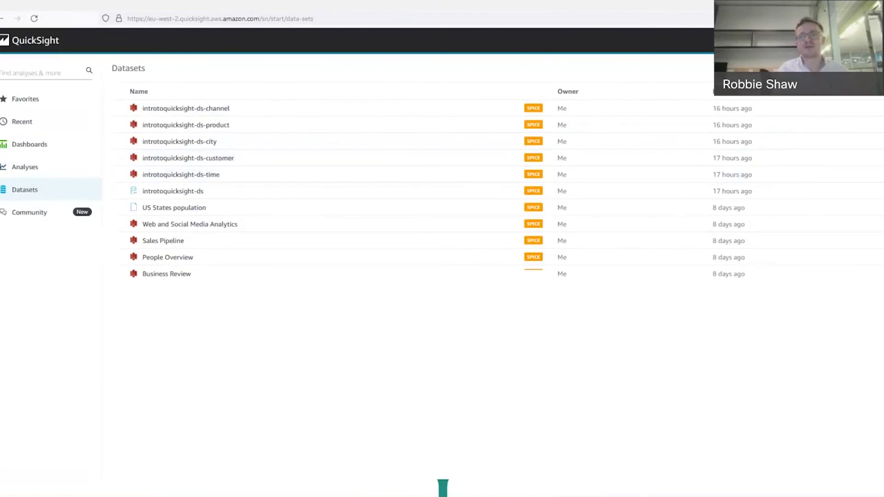
# Flip to the S3 bucket tab and back to QuickSight's introtoquicksight-ds-sales dataset
pyautogui.hotkey('ctrl', 'Tab')
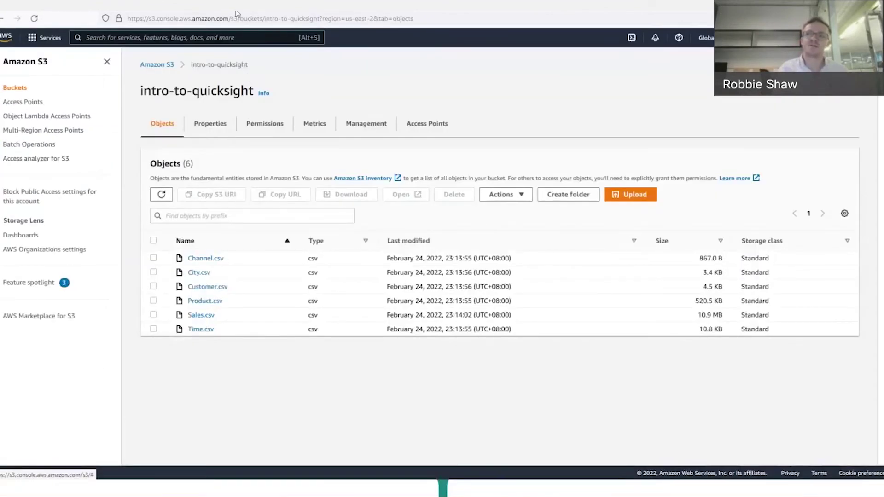
pyautogui.hotkey('ctrl', 'shift', 'Tab')
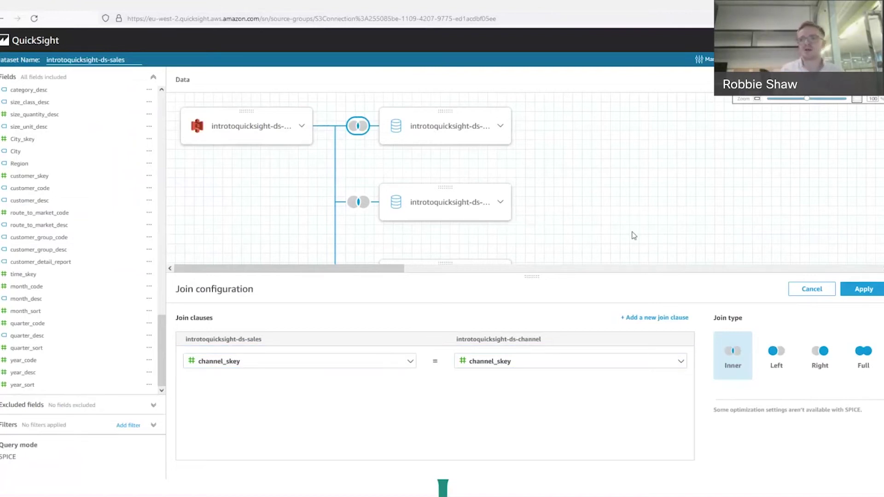
# Scroll through the sales–channel join diagram and the dataset's fields list
pyautogui.scroll(-3, 634, 236)
pyautogui.scroll(-2, 632, 235)
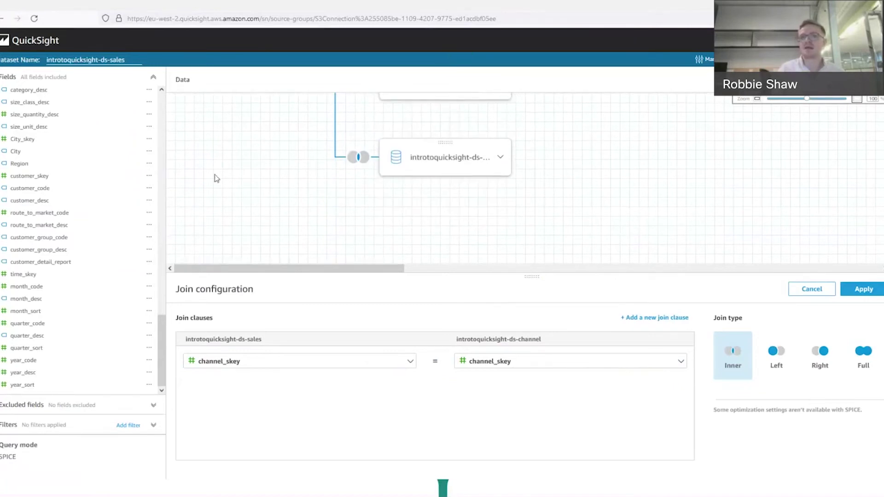
pyautogui.scroll(10, 115, 221)
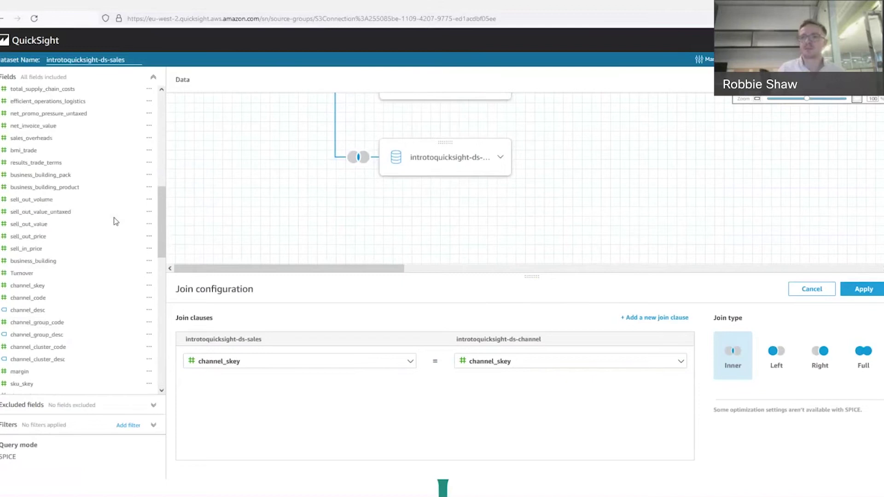
pyautogui.scroll(-2, 115, 221)
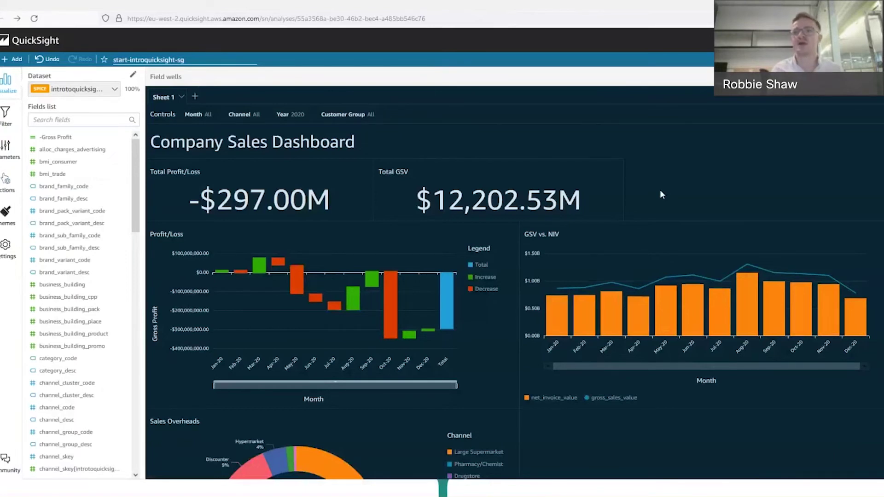
# Duplicate the Total GSV KPI, place the copy at top right, and retitle it Total Overheads
pyautogui.click(586, 186)
pyautogui.click(630, 216)
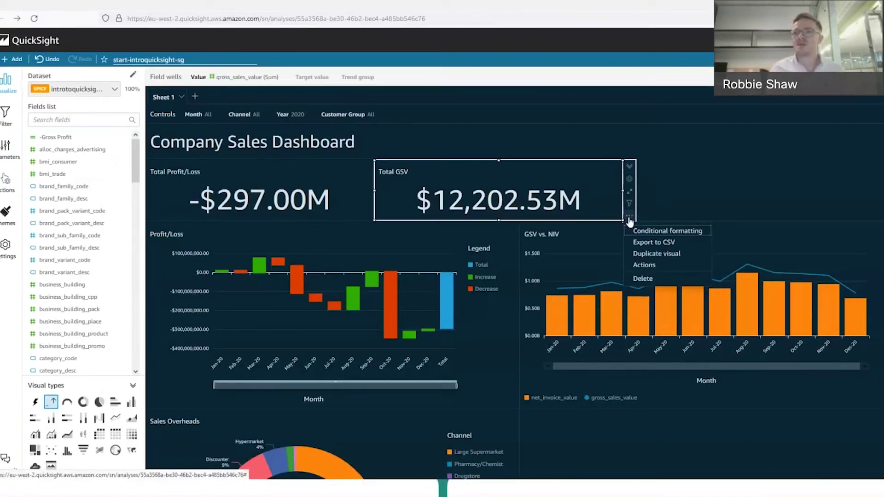
pyautogui.click(655, 254)
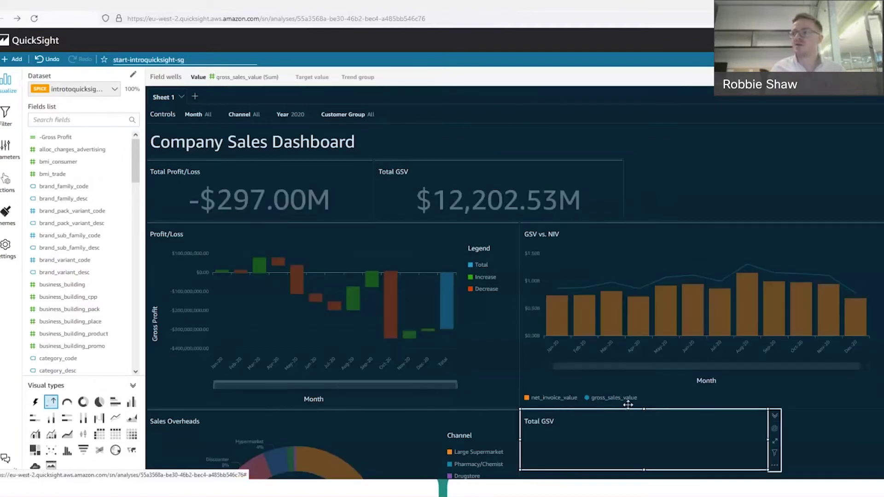
pyautogui.moveTo(627, 408); pyautogui.dragTo(738, 162)
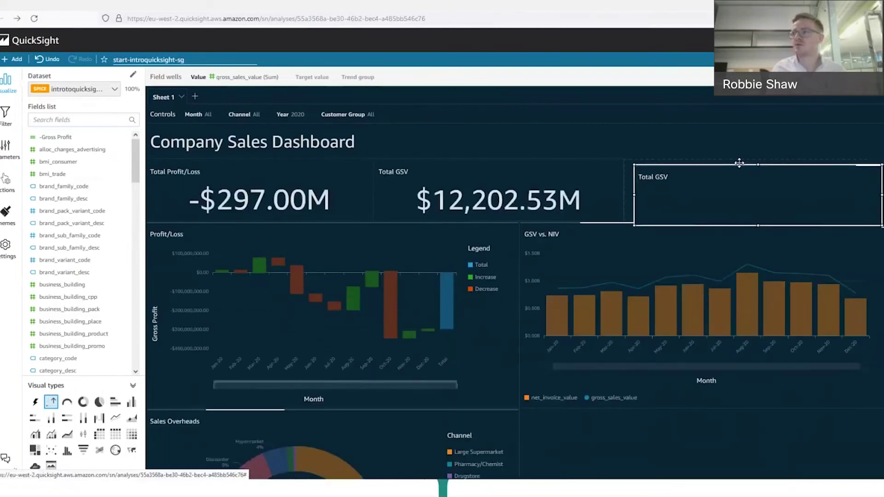
pyautogui.click(653, 173)
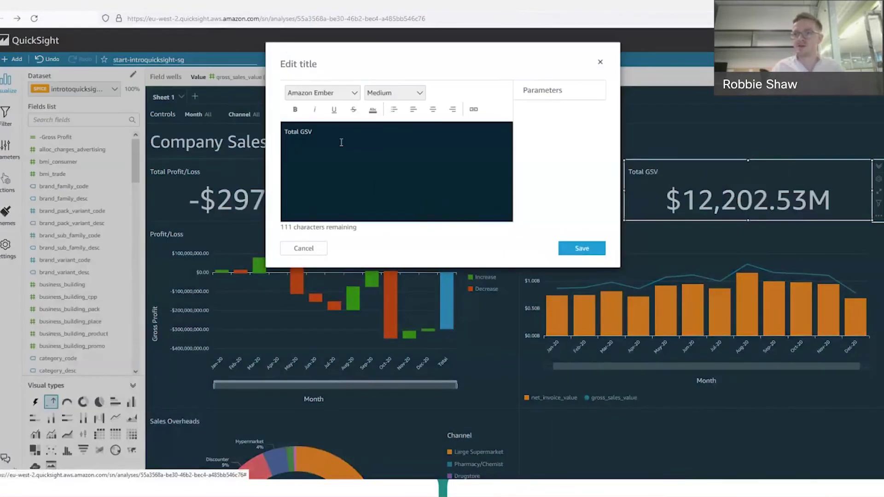
pyautogui.press('BackSpace')
pyautogui.press('BackSpace')
pyautogui.press('BackSpace')
pyautogui.write('Overheads')
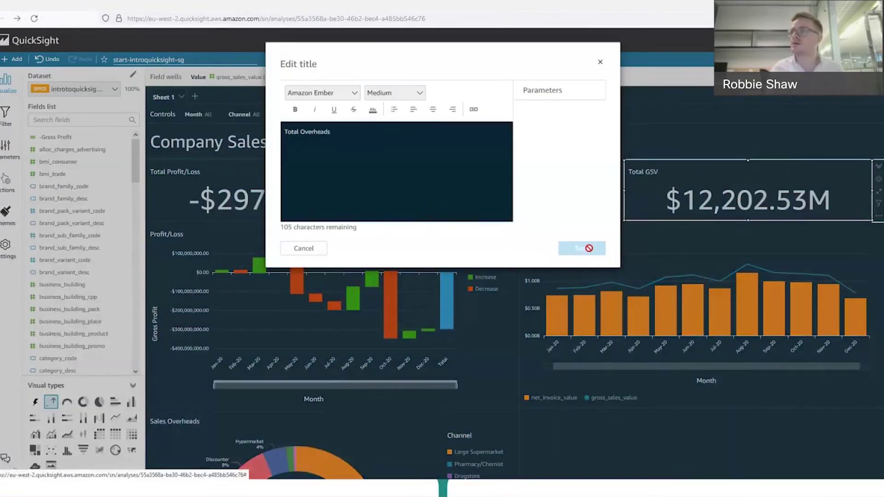
pyautogui.click(589, 248)
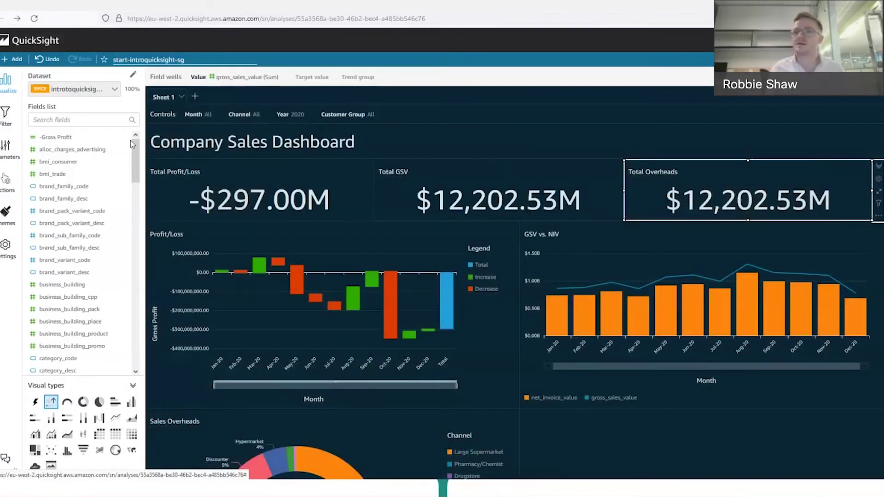
# Put sales_overheads (Sum) into the Total Overheads KPI's value, showing 132,363,086.8374
pyautogui.click(81, 119)
pyautogui.write('overhe')
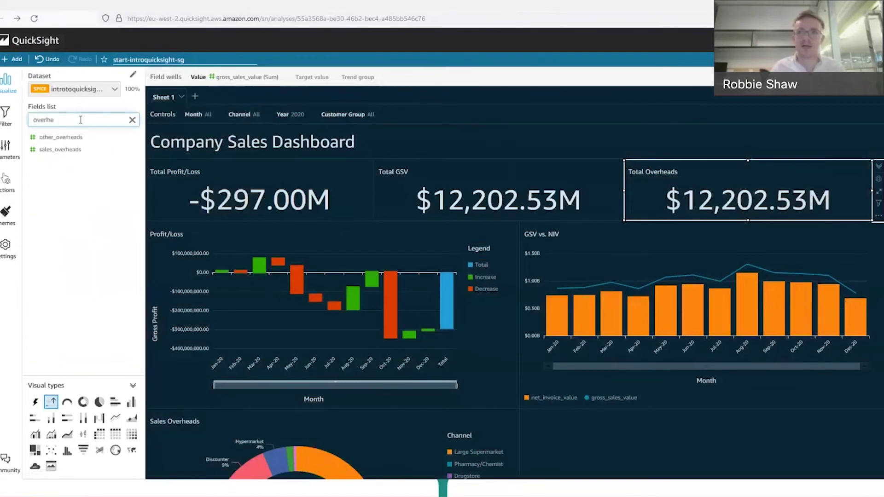
pyautogui.moveTo(70, 157); pyautogui.dragTo(741, 174)
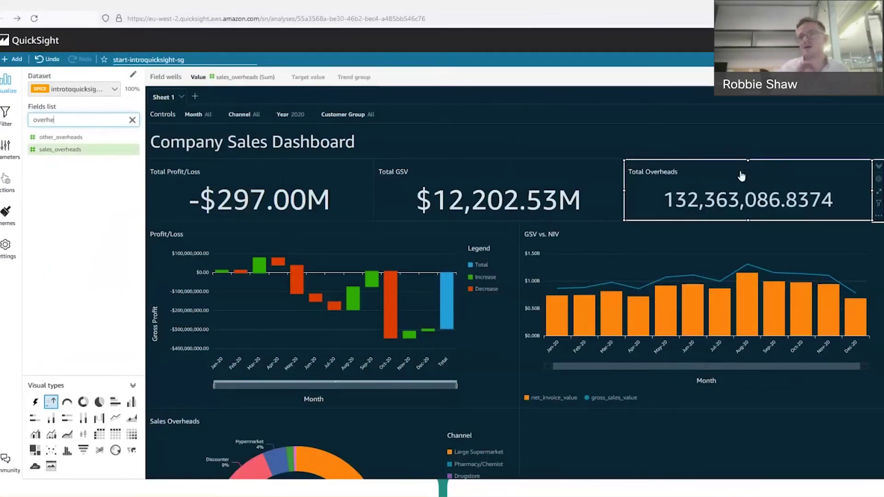
pyautogui.click(773, 189)
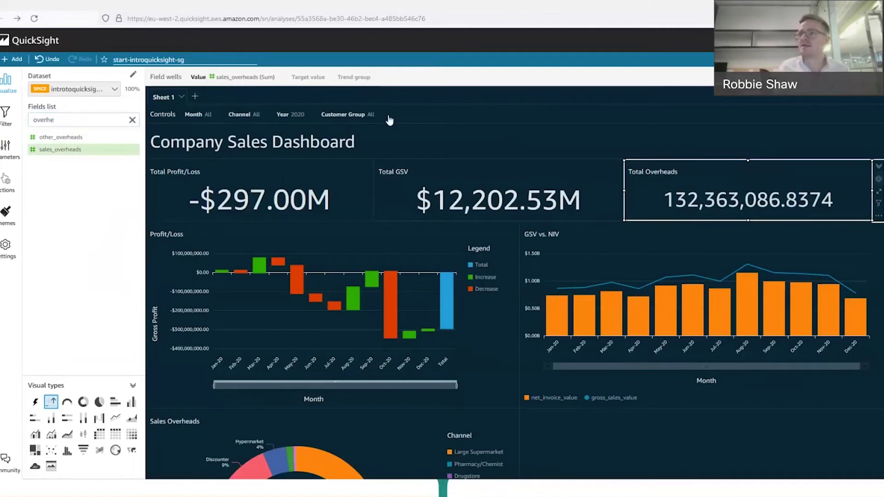
# Format the Total Overheads value as currency
pyautogui.click(270, 80)
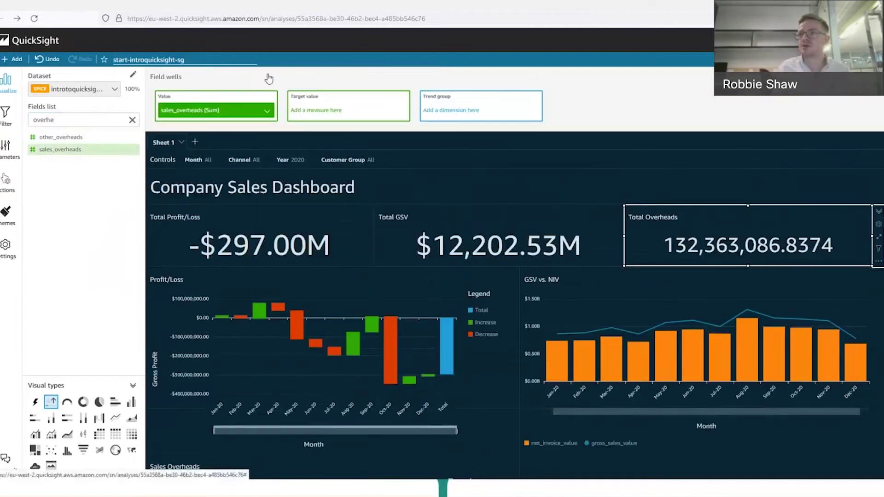
pyautogui.click(268, 112)
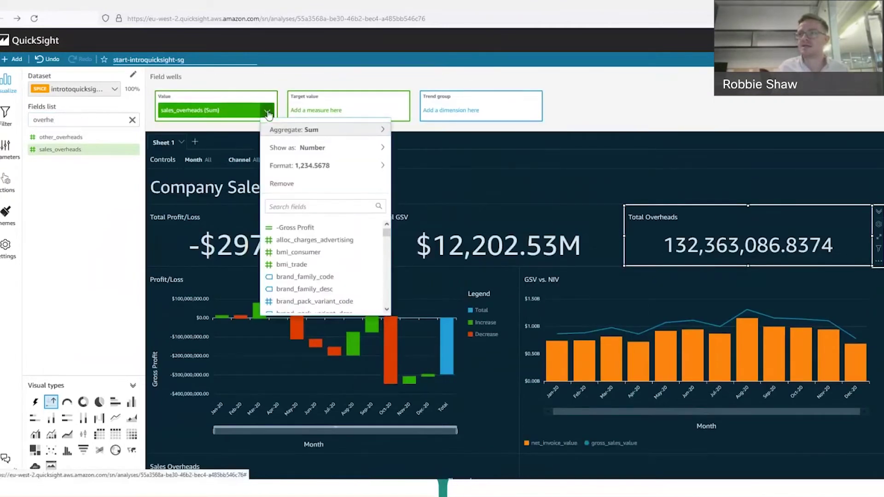
pyautogui.moveTo(306, 153)
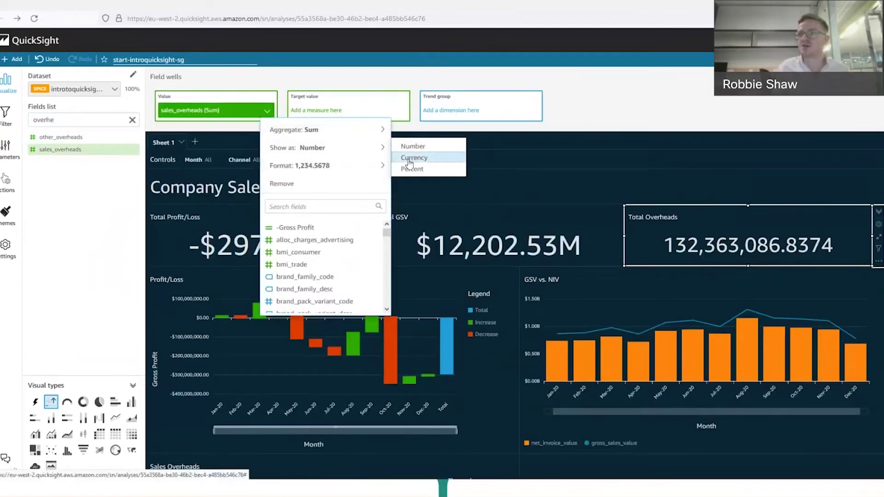
pyautogui.click(410, 157)
# Set the value's display units to Millions so it reads $132.36M, then deselect the KPI
pyautogui.click(267, 110)
pyautogui.moveTo(300, 152)
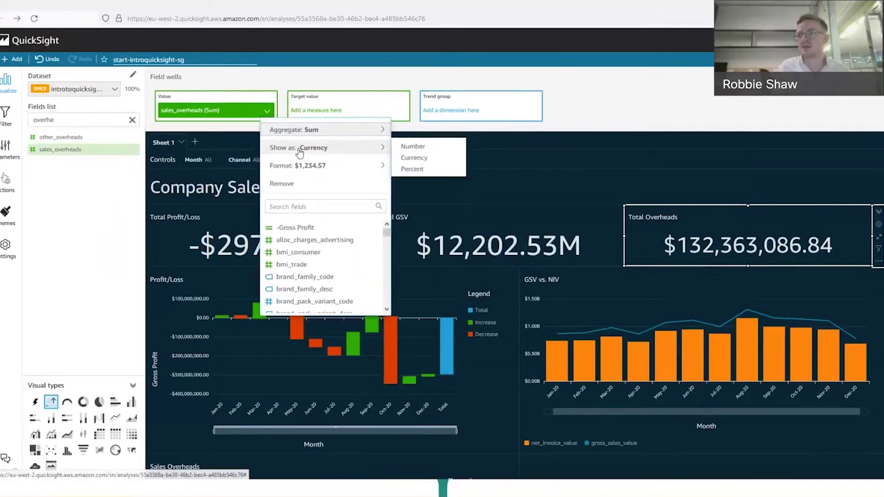
pyautogui.moveTo(306, 168)
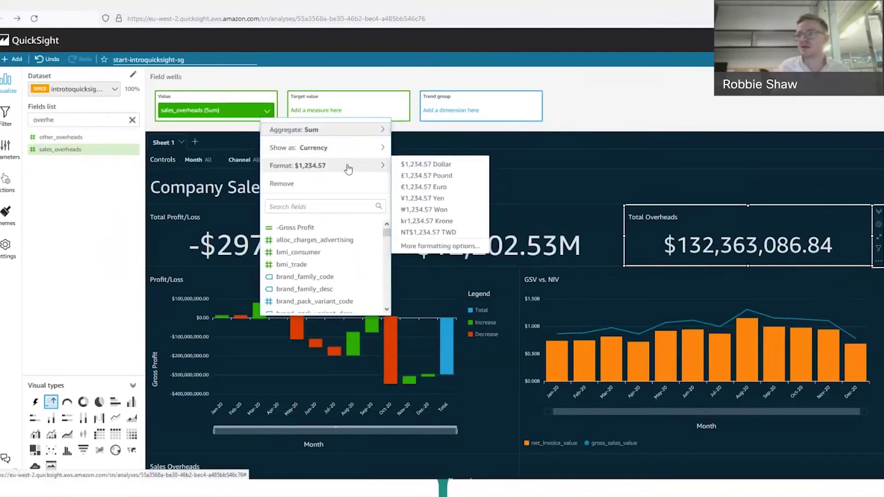
pyautogui.click(448, 245)
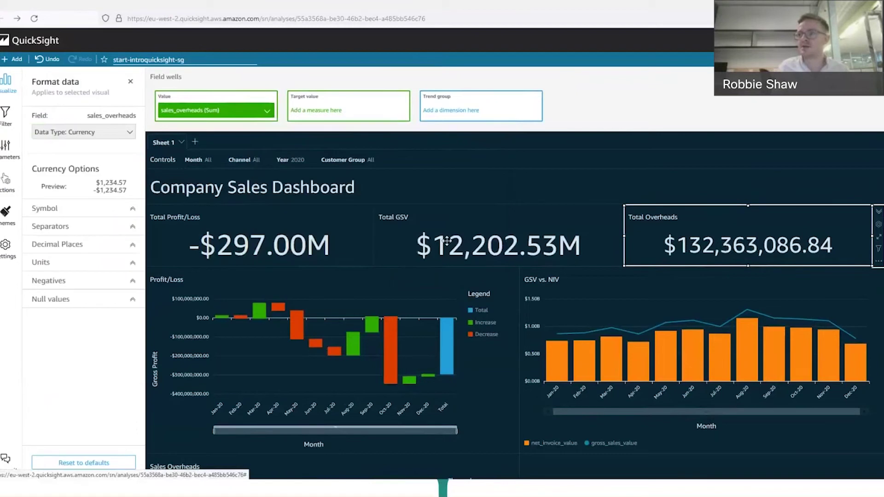
pyautogui.click(78, 262)
pyautogui.click(43, 353)
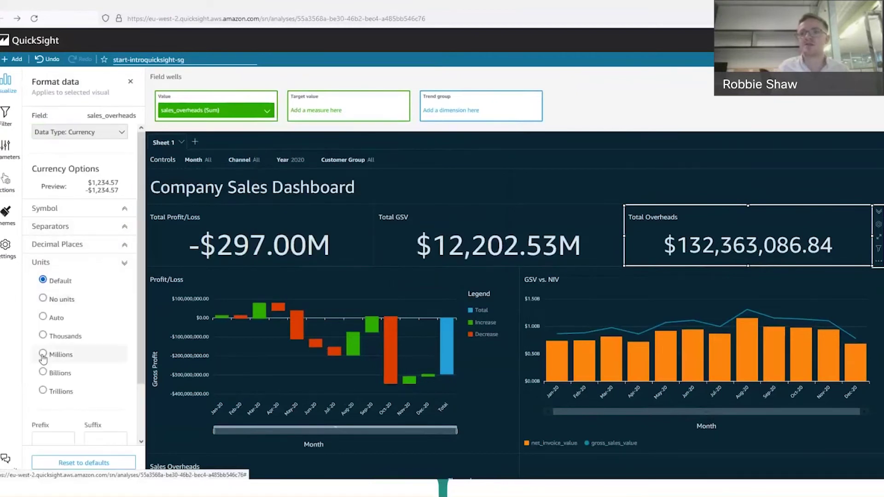
pyautogui.scroll(-2, 111, 352)
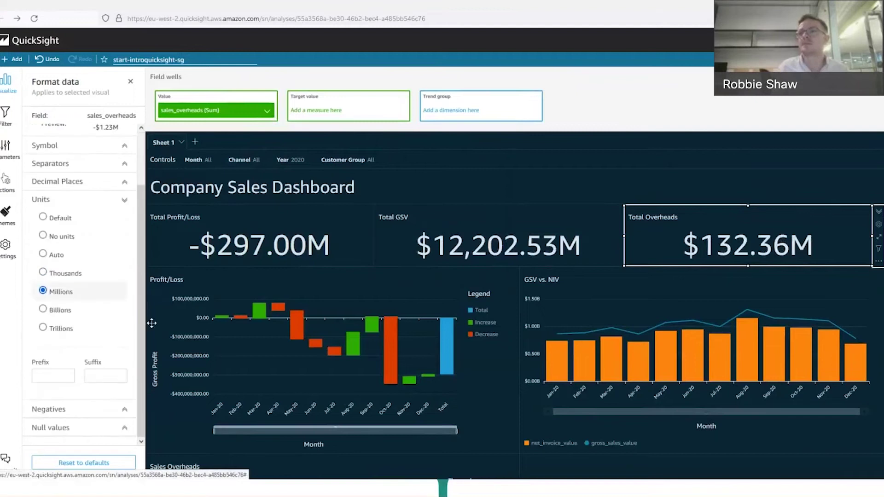
pyautogui.click(130, 82)
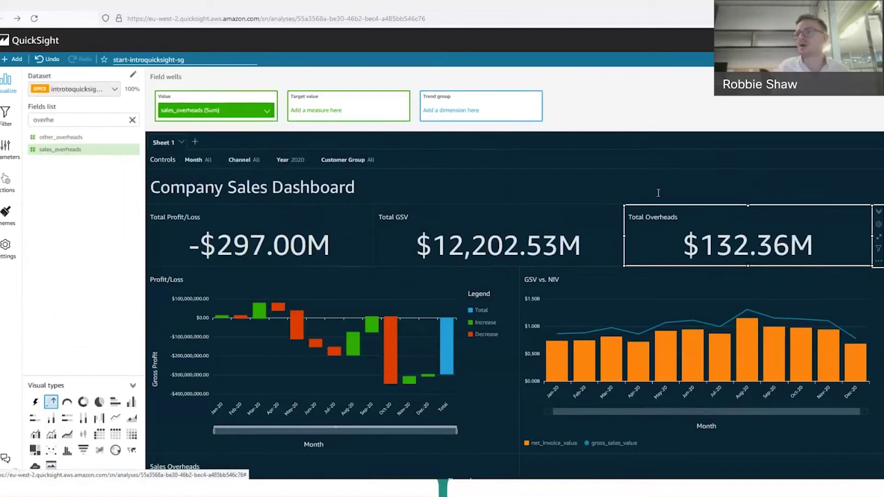
pyautogui.scroll(-1, 661, 292)
pyautogui.click(663, 415)
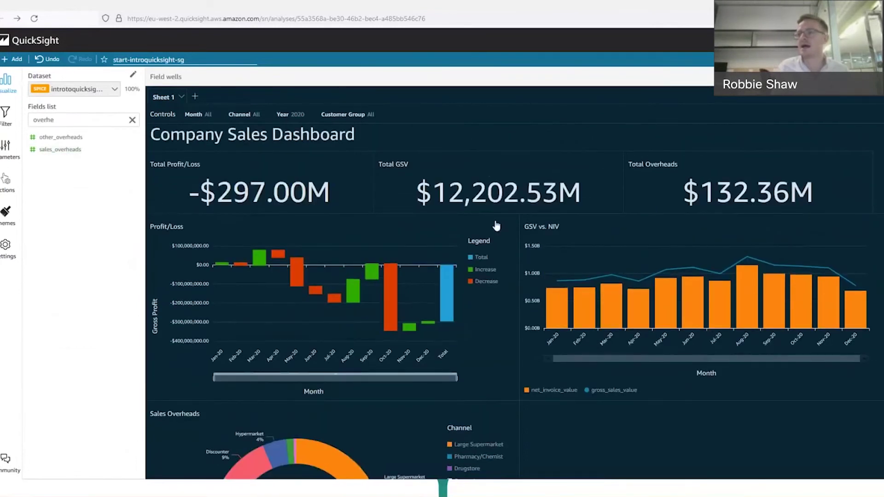
pyautogui.scroll(-1, 543, 309)
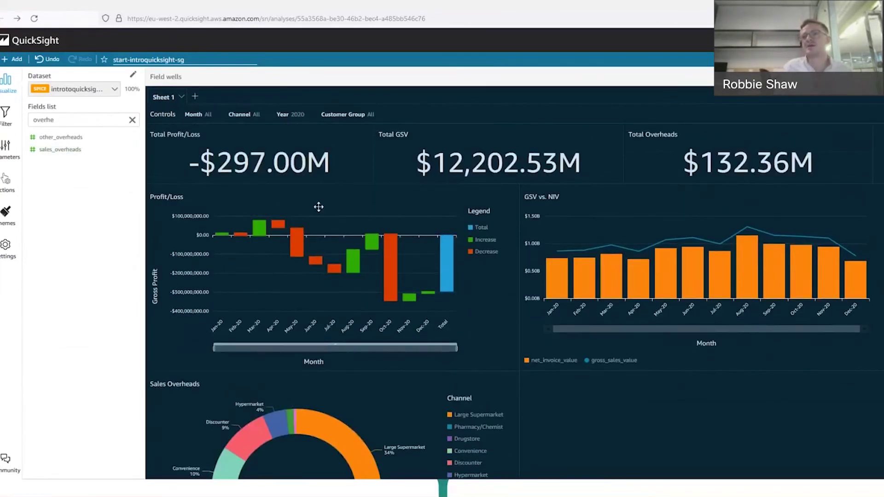
pyautogui.scroll(-2, 300, 254)
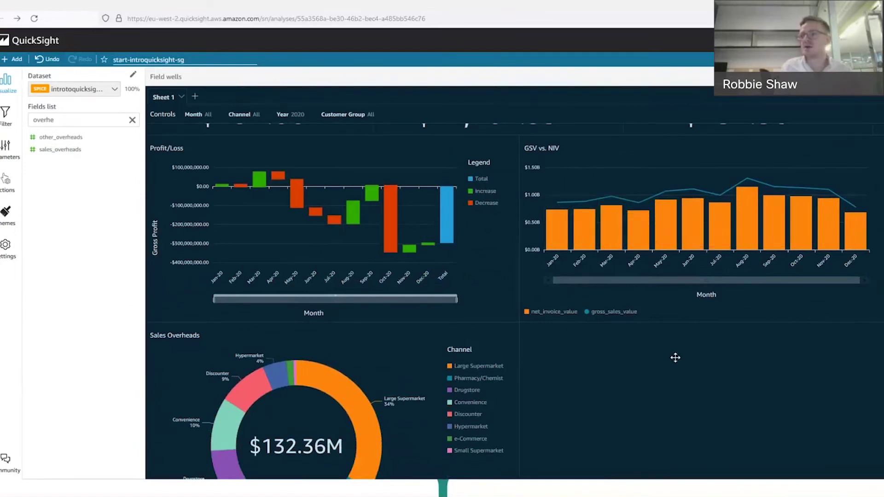
pyautogui.scroll(-1, 675, 358)
pyautogui.scroll(-4, 675, 358)
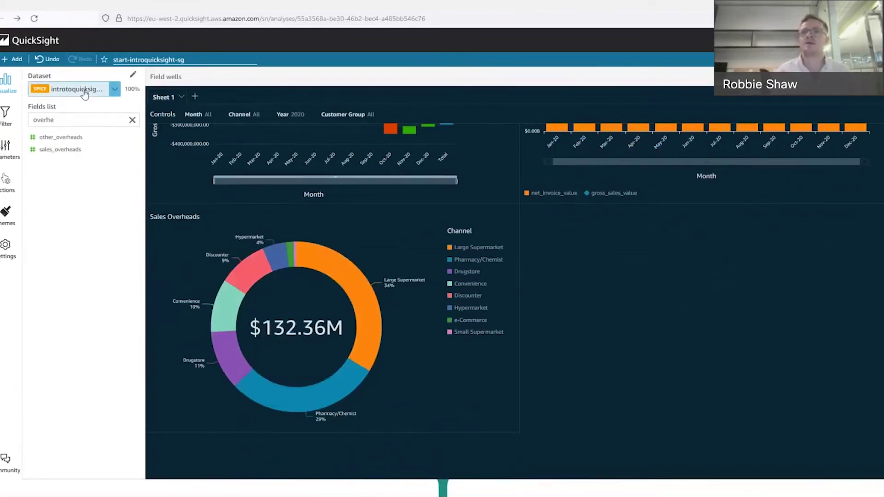
# Add a new visual and put customer_desc on it
pyautogui.click(15, 62)
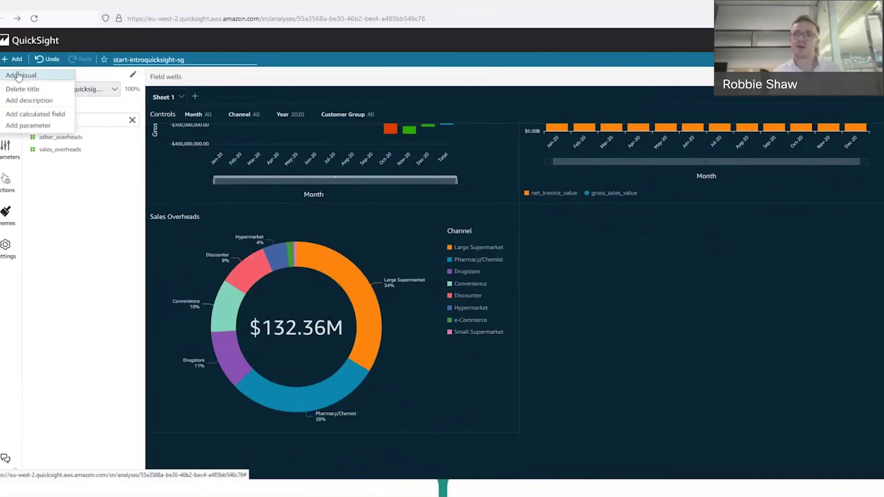
pyautogui.click(21, 75)
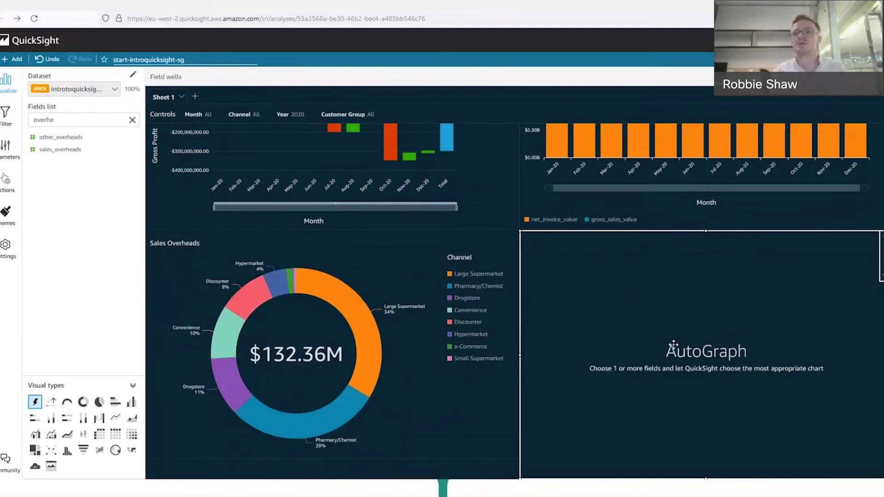
pyautogui.click(132, 120)
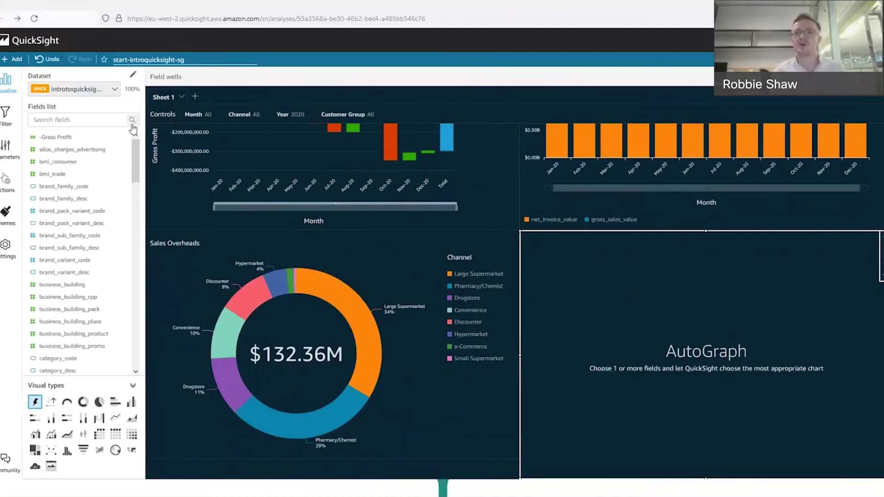
pyautogui.write('customer')
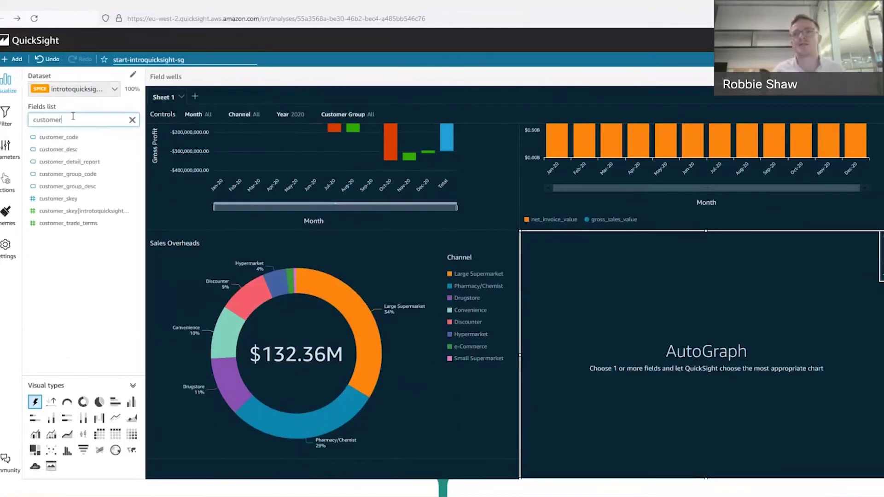
pyautogui.moveTo(72, 150); pyautogui.dragTo(708, 346)
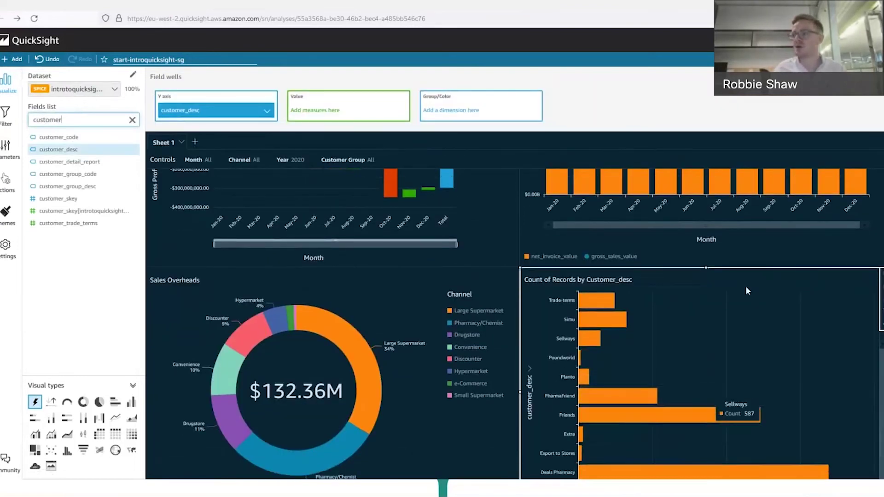
pyautogui.scroll(-2, 748, 249)
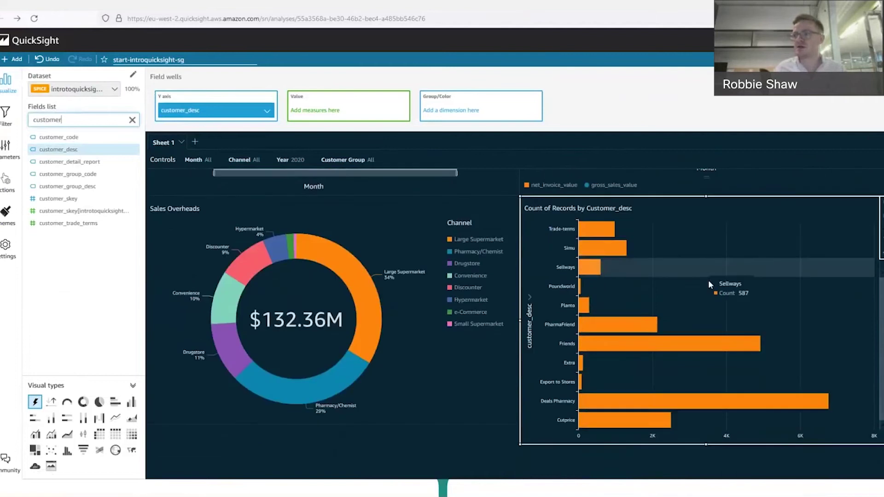
pyautogui.scroll(-1, 710, 282)
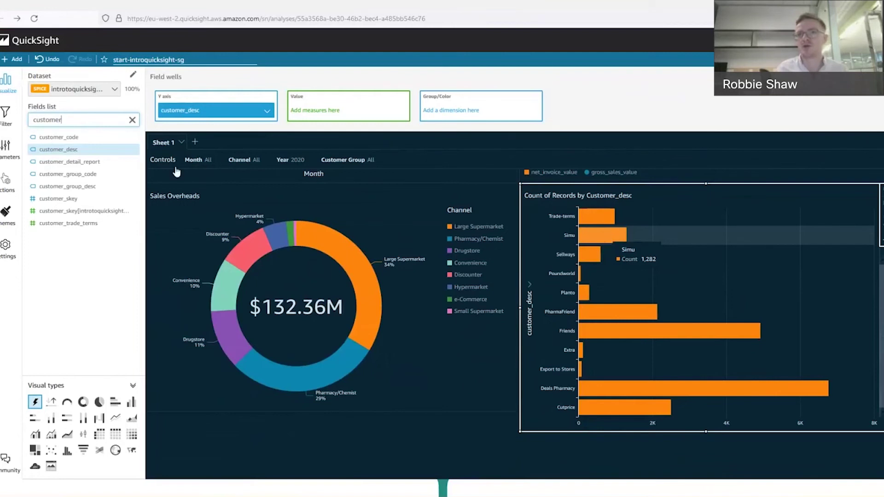
# Use gross_sales_value as the bar chart's value, summed per customer
pyautogui.click(133, 119)
pyautogui.click(81, 120)
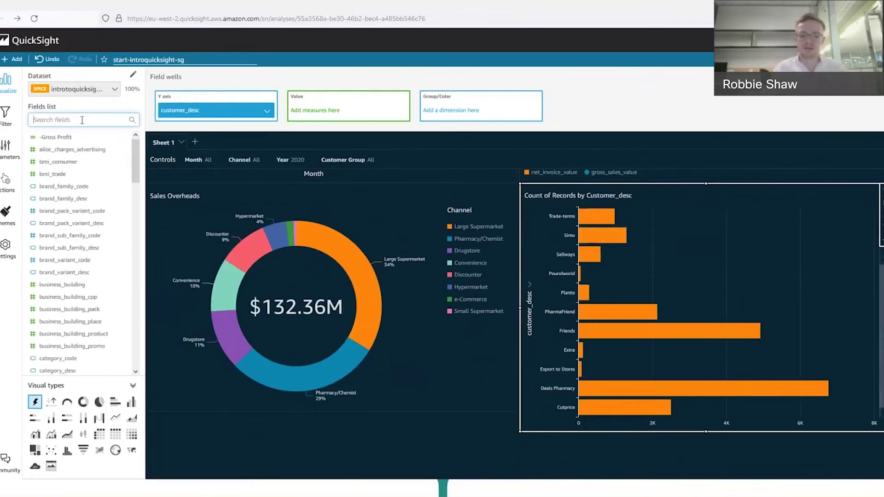
pyautogui.write('gross')
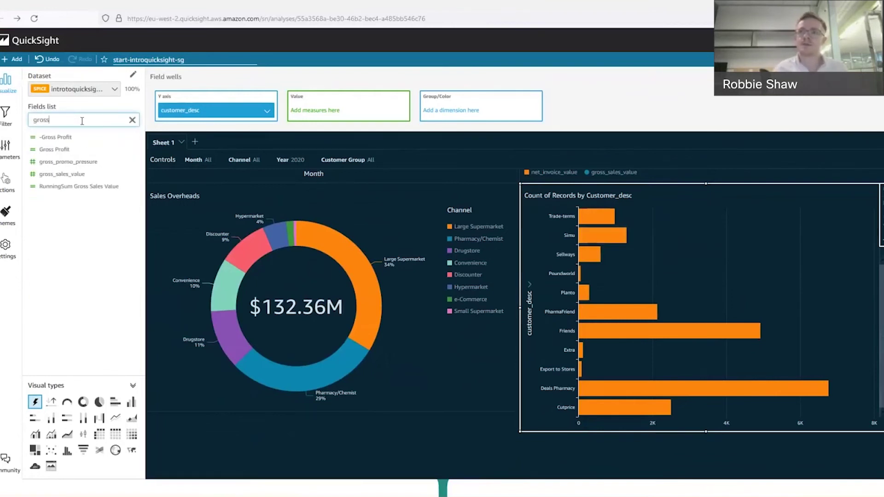
pyautogui.moveTo(62, 174); pyautogui.dragTo(723, 413)
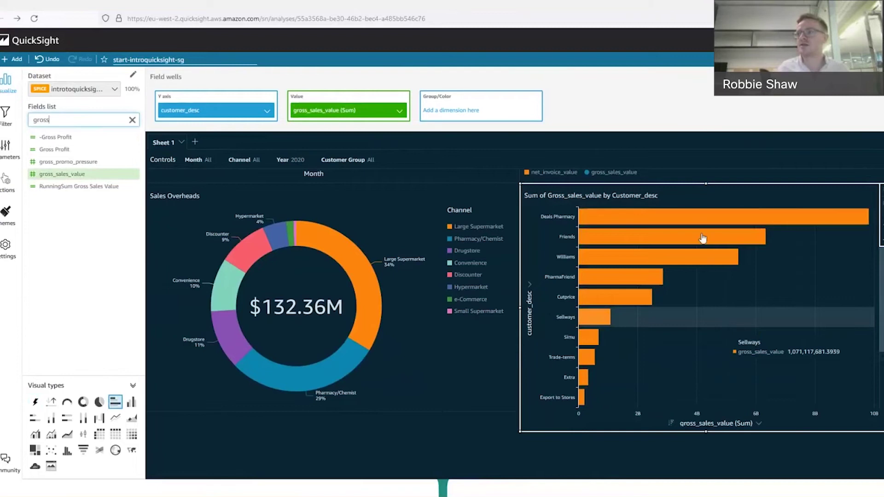
pyautogui.moveTo(694, 222)
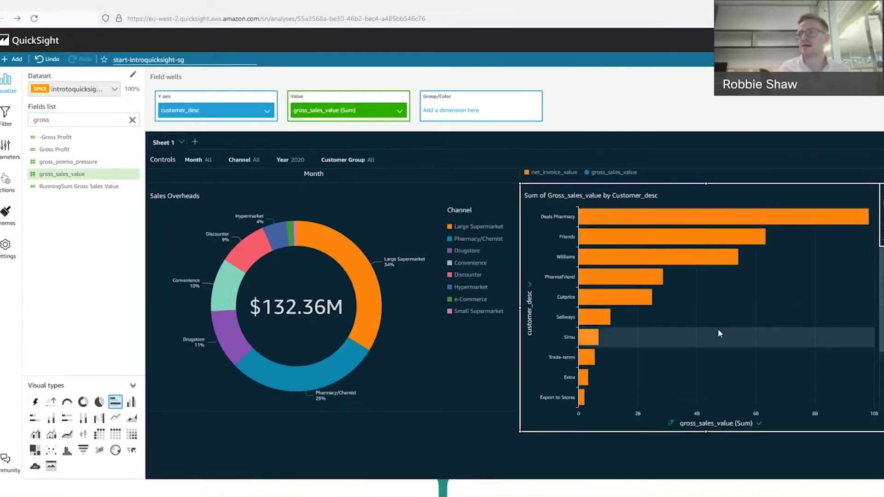
# Put category_desc in Group/Color so each customer shows Hair Care and Skin Care bars
pyautogui.click(132, 120)
pyautogui.click(90, 117)
pyautogui.write('categ')
pyautogui.moveTo(71, 153); pyautogui.dragTo(737, 283)
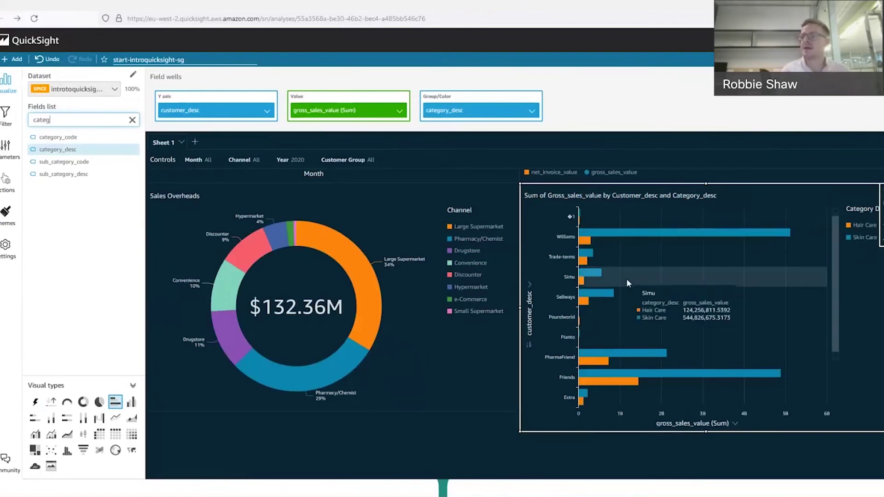
pyautogui.moveTo(626, 303)
pyautogui.moveTo(598, 299)
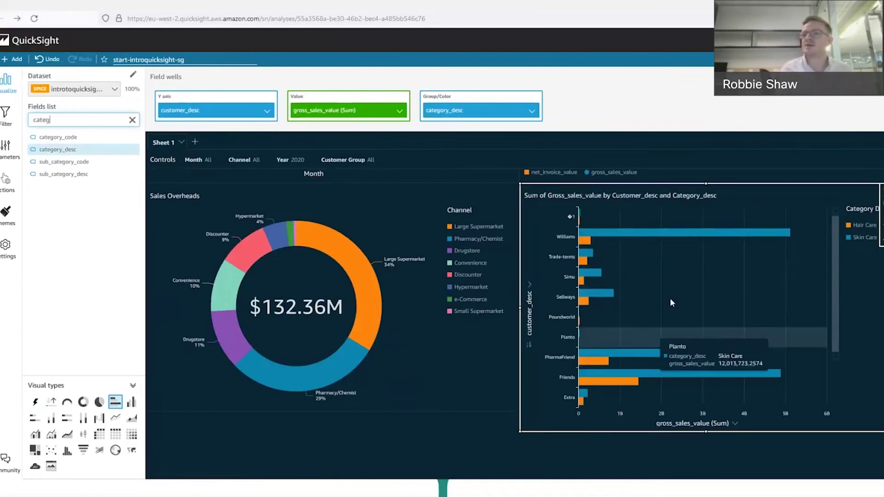
# Make the customer chart a horizontal stacked bar chart sorted by gross_sales_value descending
pyautogui.click(36, 420)
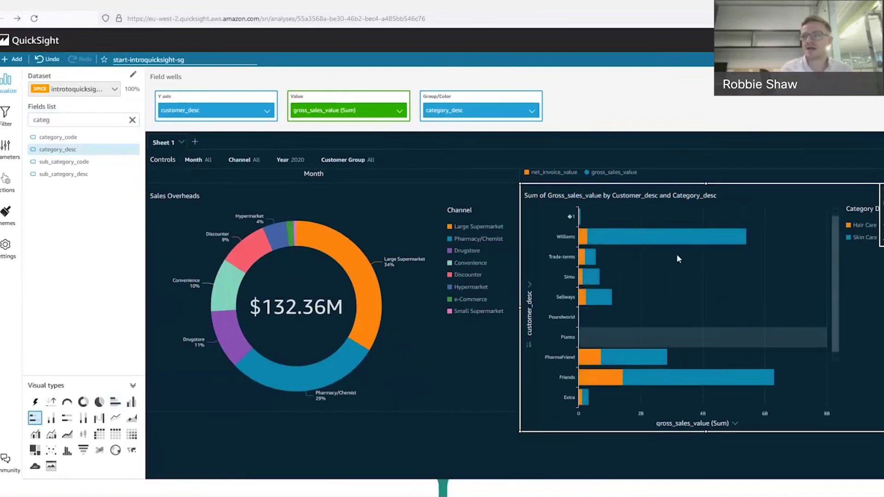
pyautogui.click(400, 112)
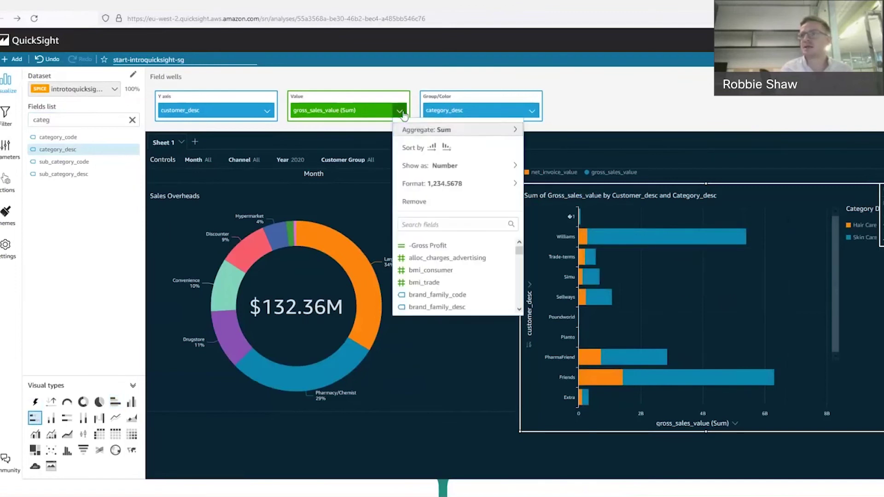
pyautogui.click(446, 148)
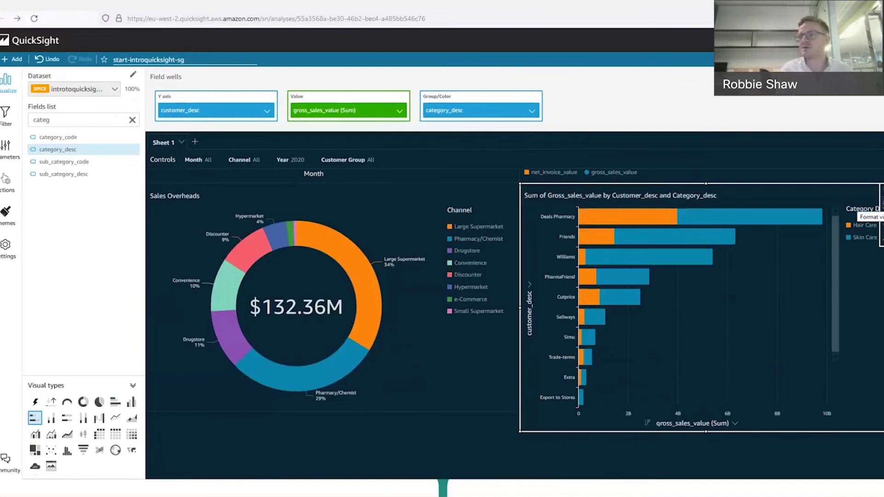
pyautogui.click(882, 209)
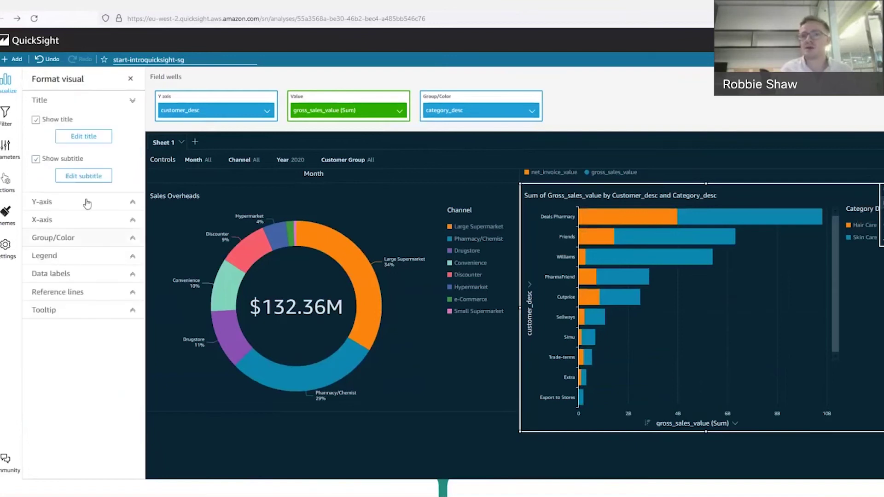
# Remove the customer axis zoom bar so every customer shows, then deselect the chart
pyautogui.click(130, 202)
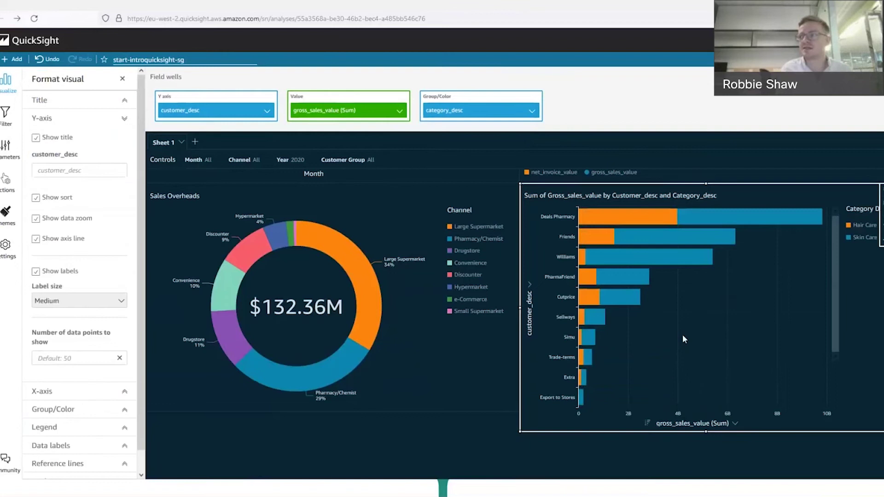
pyautogui.moveTo(834, 286); pyautogui.dragTo(839, 267)
pyautogui.click(36, 220)
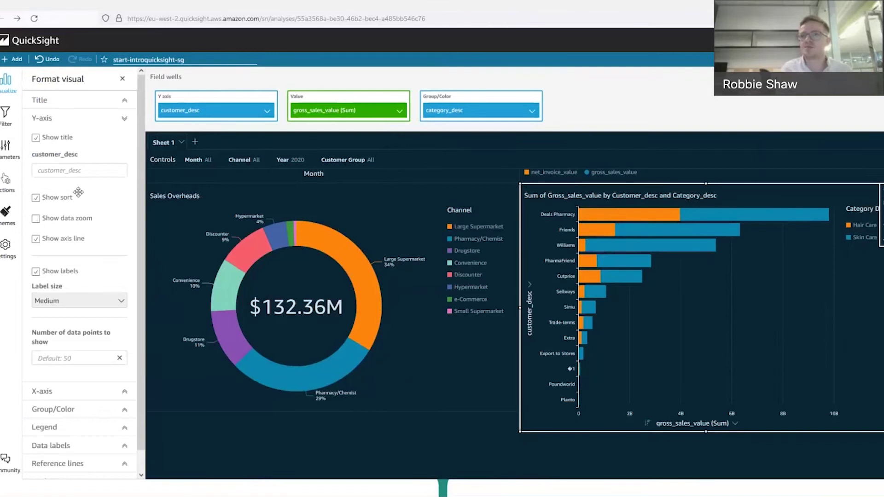
pyautogui.click(696, 465)
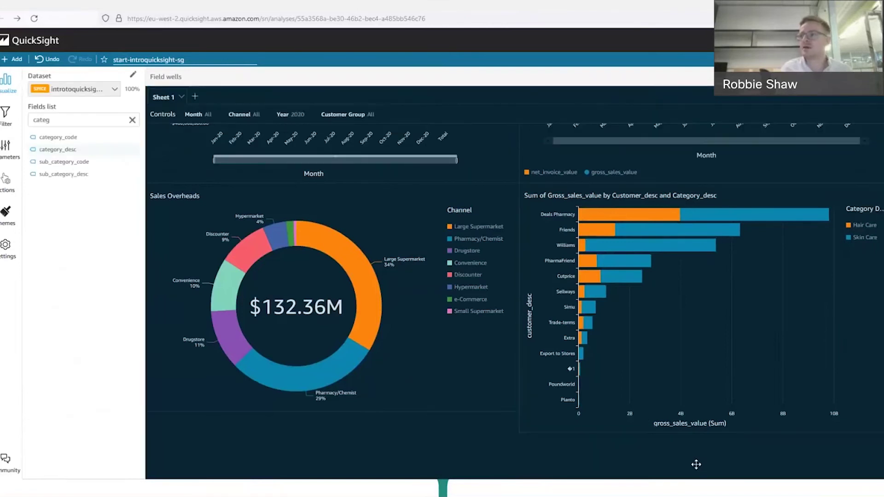
pyautogui.moveTo(755, 305)
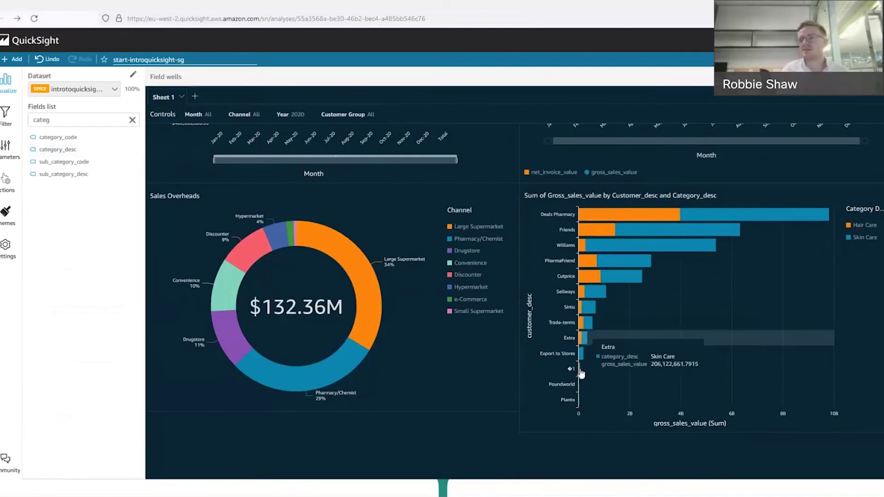
pyautogui.moveTo(583, 349)
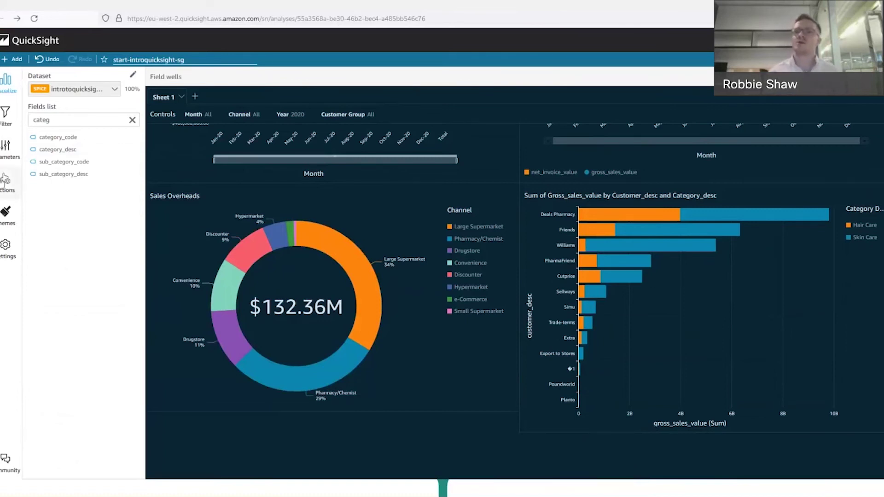
# Create an Integer parameter named TopCustomers with a static default value of 5
pyautogui.click(6, 148)
pyautogui.click(81, 169)
pyautogui.click(352, 121)
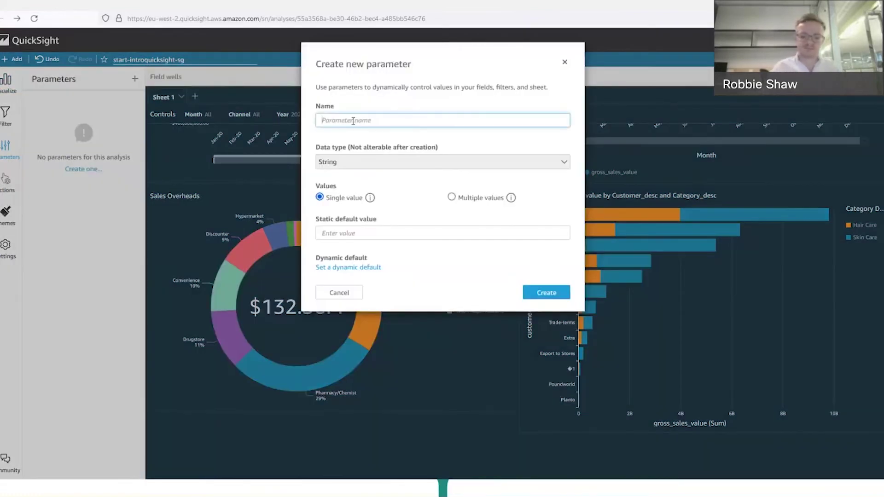
pyautogui.write('TopCustomers')
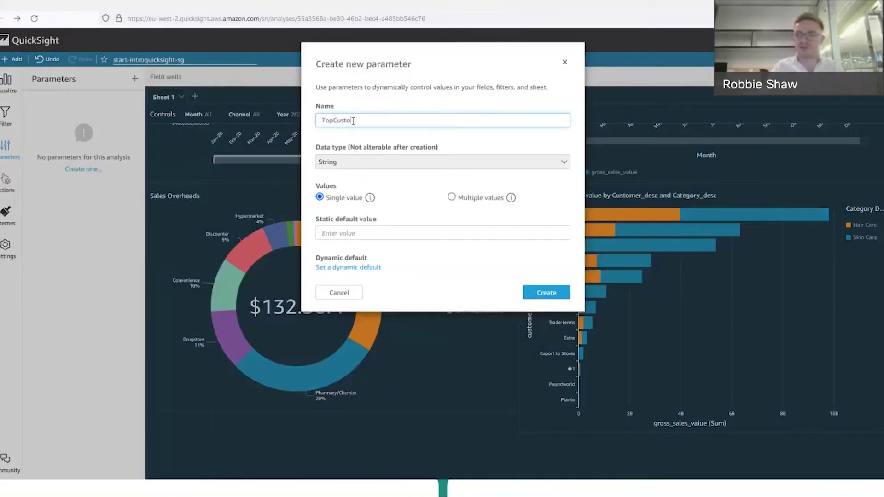
pyautogui.click(371, 161)
pyautogui.click(360, 190)
pyautogui.click(364, 228)
pyautogui.write('5')
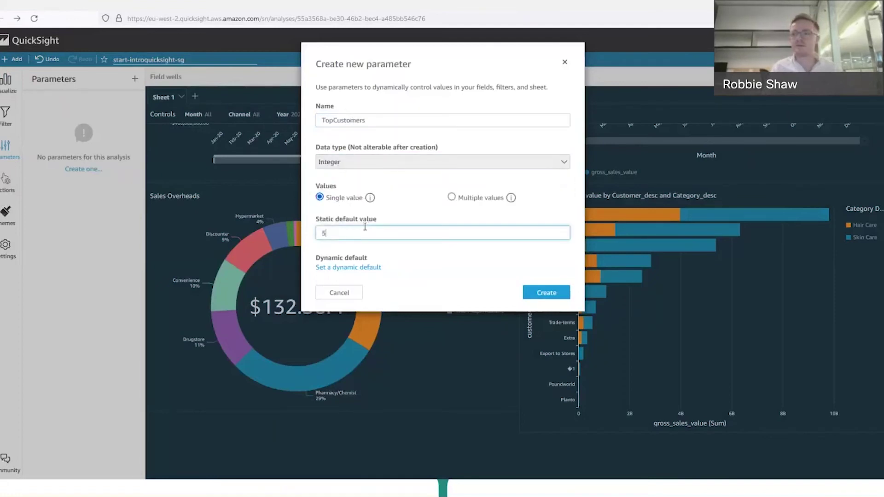
pyautogui.click(541, 292)
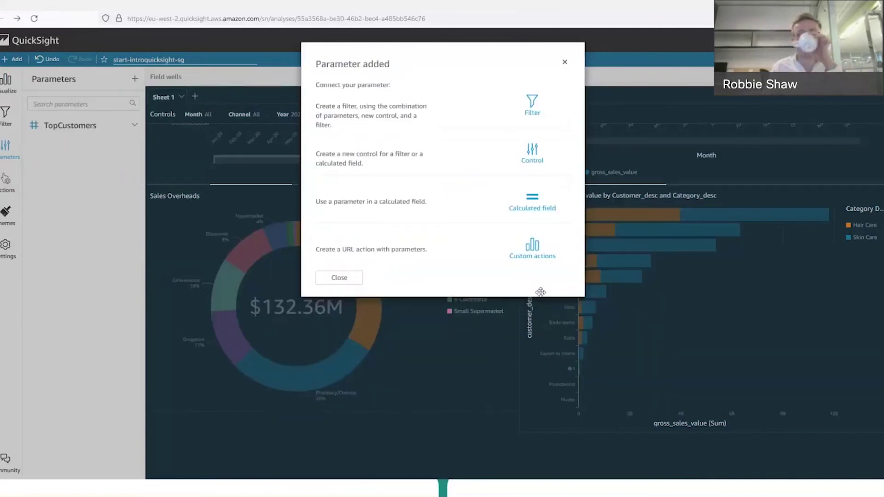
pyautogui.click(339, 278)
pyautogui.click(134, 127)
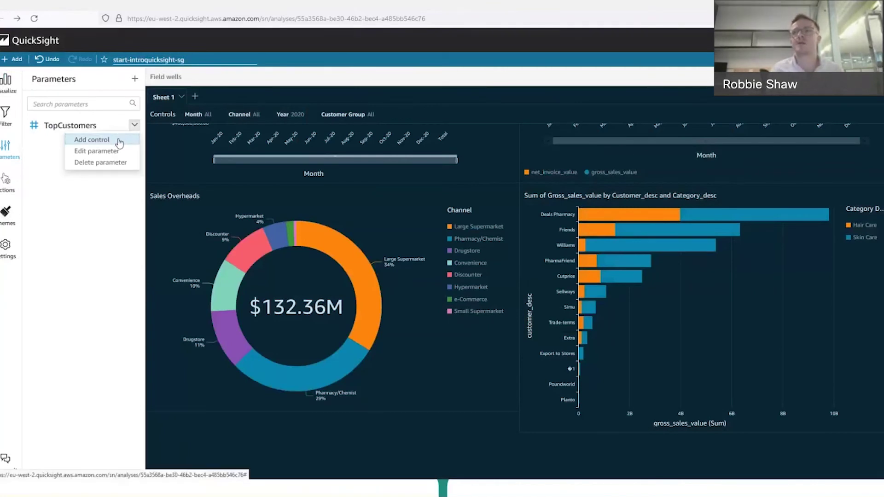
# Add a 'Top Customers' slider control for TopCustomers ranging 0 to 15 with step 1
pyautogui.click(92, 139)
pyautogui.write('Top Customers')
pyautogui.click(471, 171)
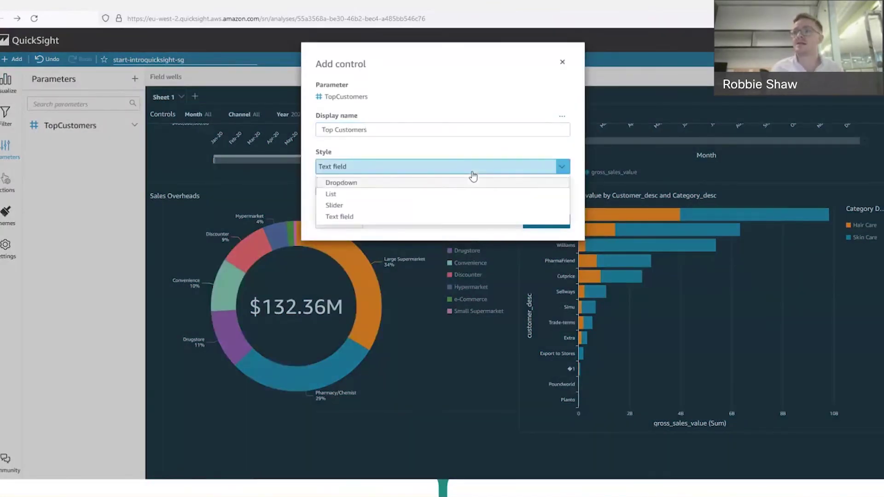
pyautogui.click(435, 210)
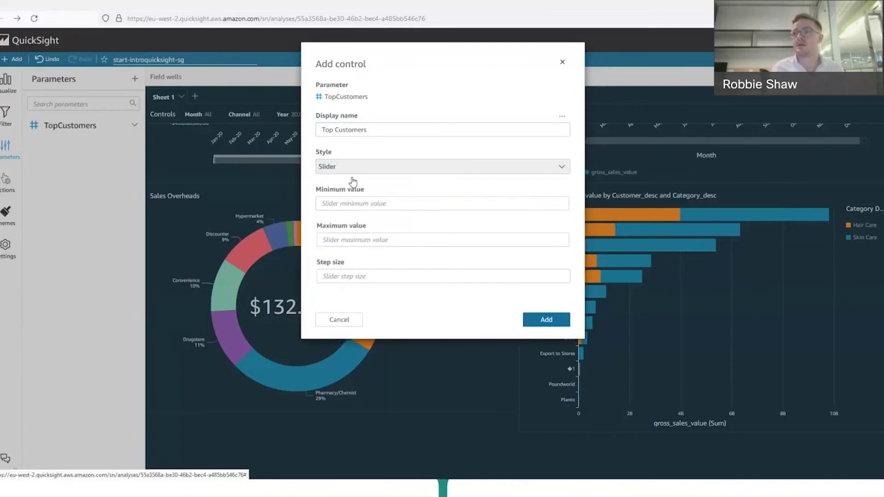
pyautogui.click(356, 203)
pyautogui.write('0')
pyautogui.click(356, 242)
pyautogui.write('15')
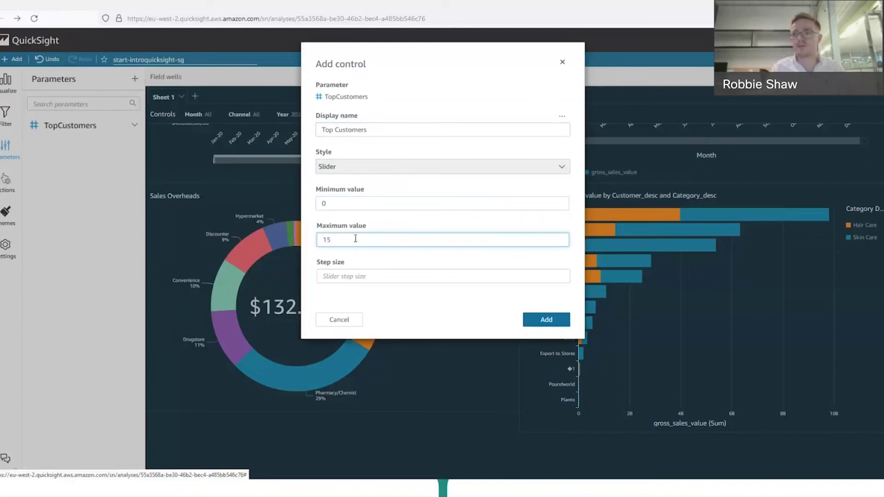
pyautogui.click(357, 278)
pyautogui.write('1')
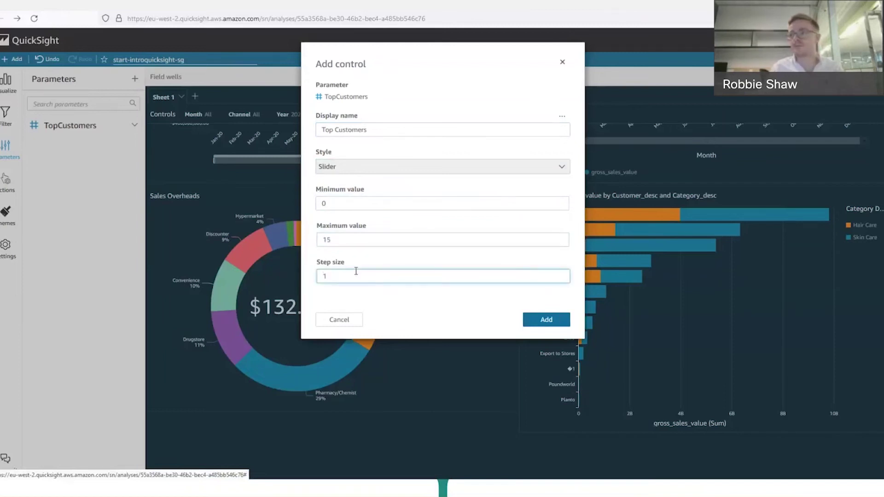
pyautogui.click(547, 322)
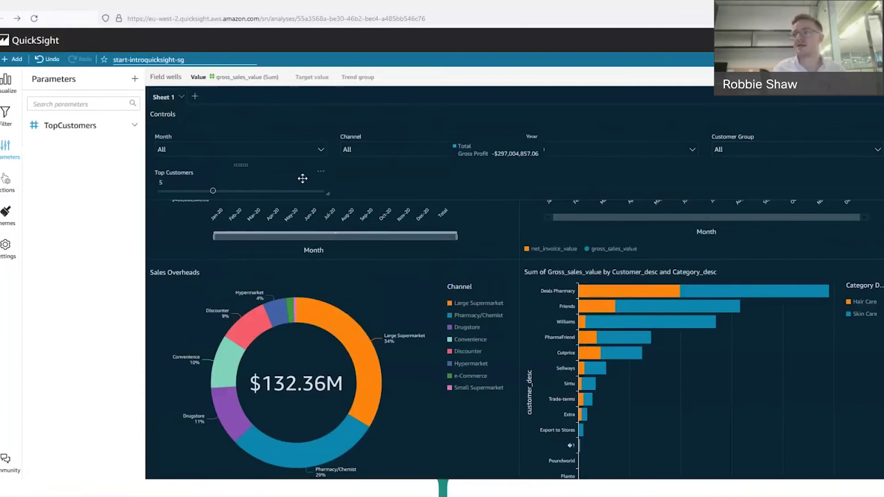
# Add a new customer_desc filter to the customer/category bar chart and start editing it
pyautogui.click(742, 373)
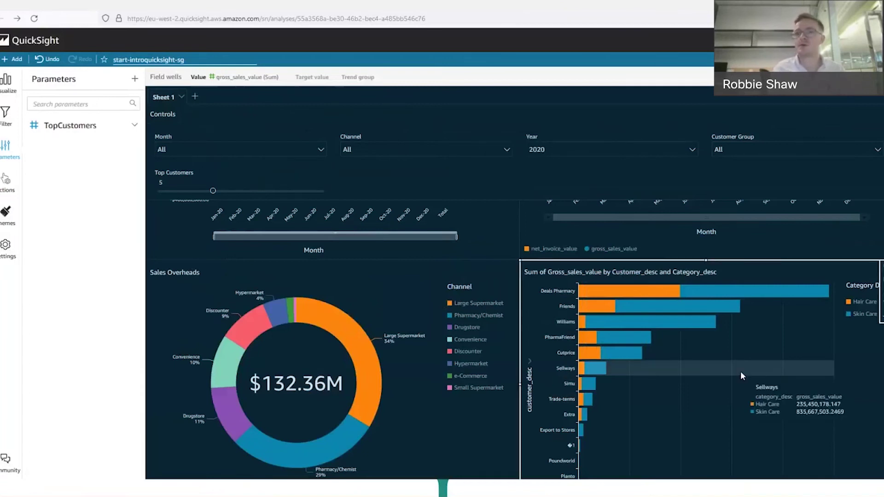
pyautogui.click(5, 114)
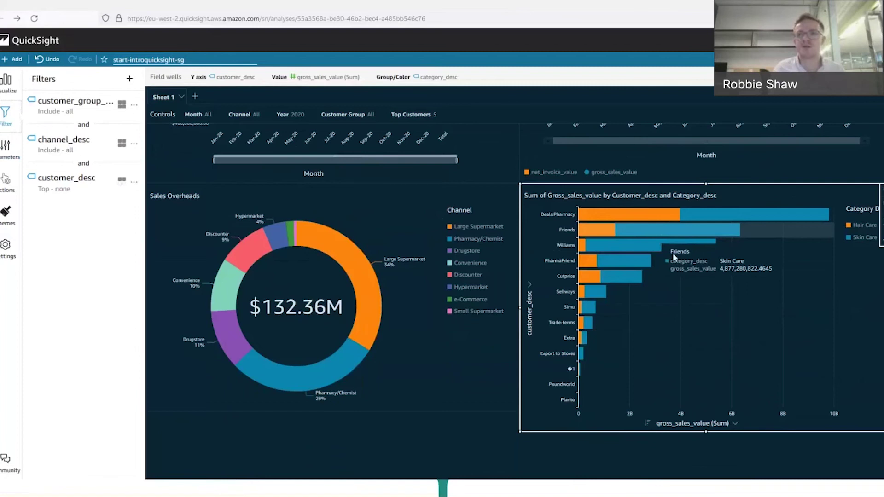
pyautogui.click(129, 79)
pyautogui.click(159, 99)
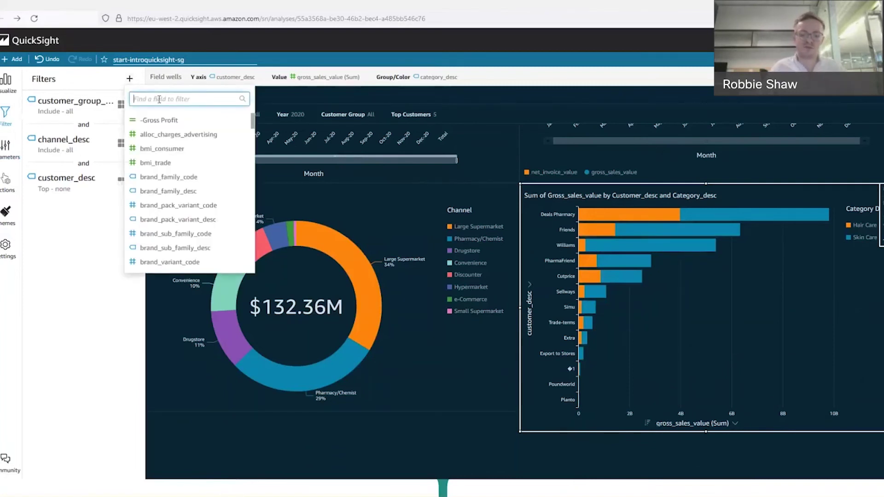
pyautogui.write('cust')
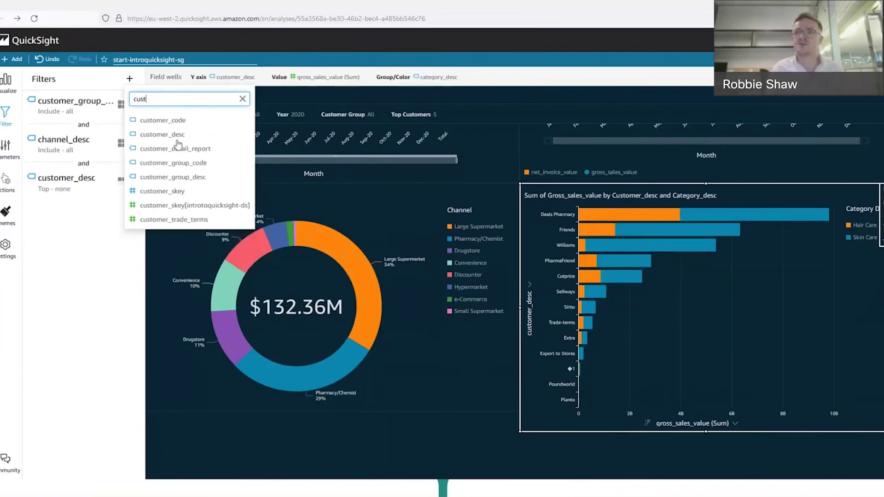
pyautogui.click(177, 139)
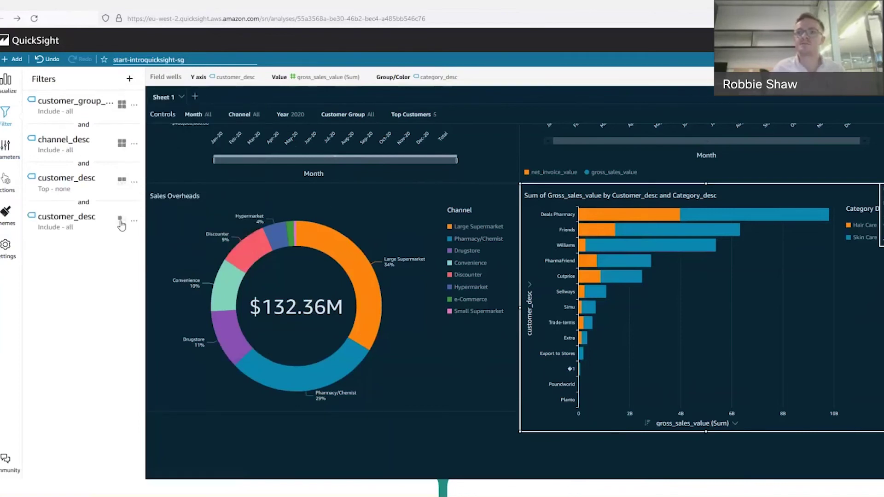
pyautogui.click(134, 221)
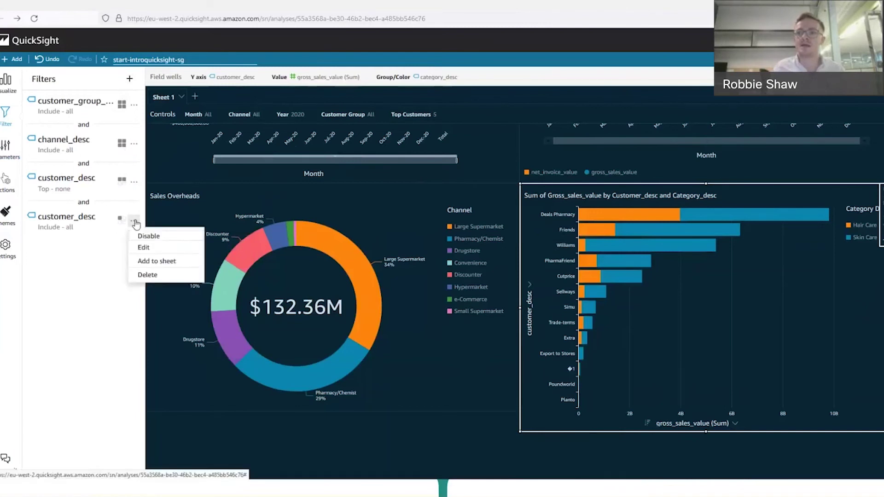
pyautogui.click(144, 248)
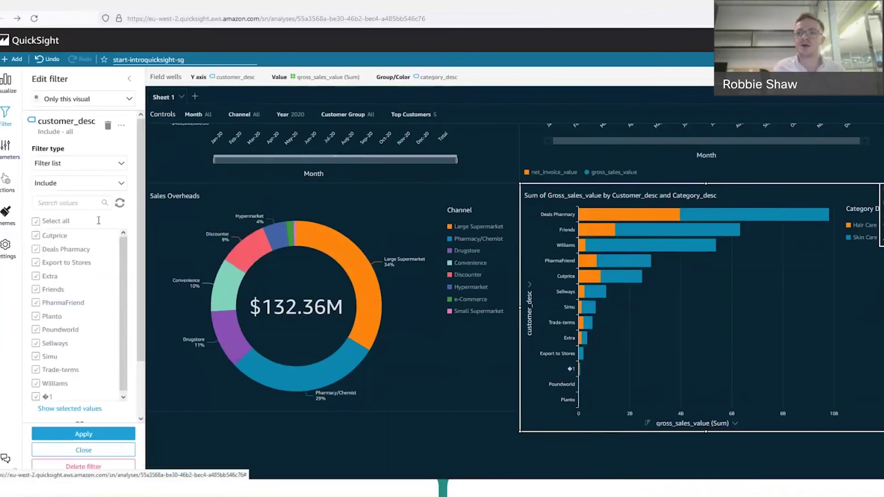
# Make it a Top filter for this visual, driven by TopCustomers and ranked by gross_sales_value (Sum)
pyautogui.click(110, 163)
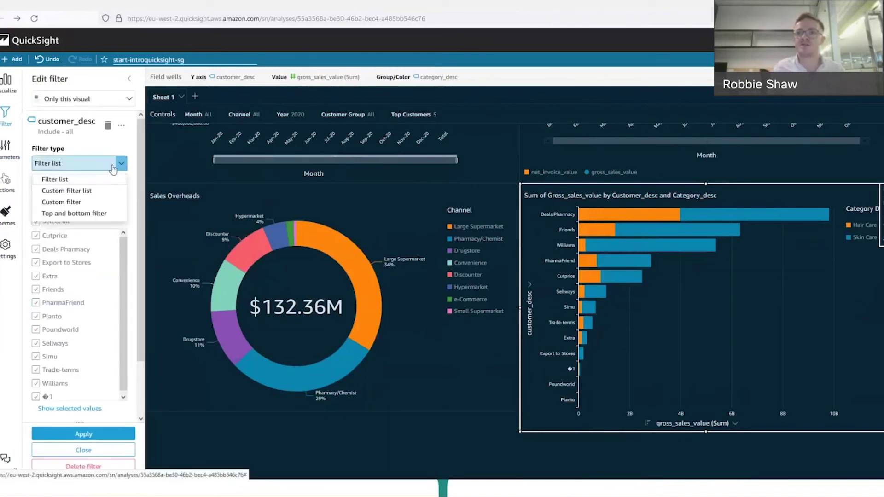
pyautogui.click(94, 212)
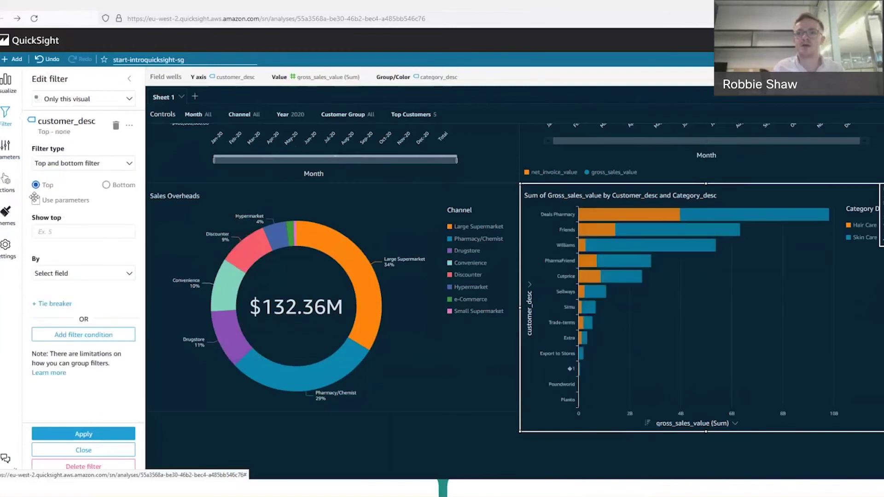
pyautogui.click(35, 200)
pyautogui.click(325, 115)
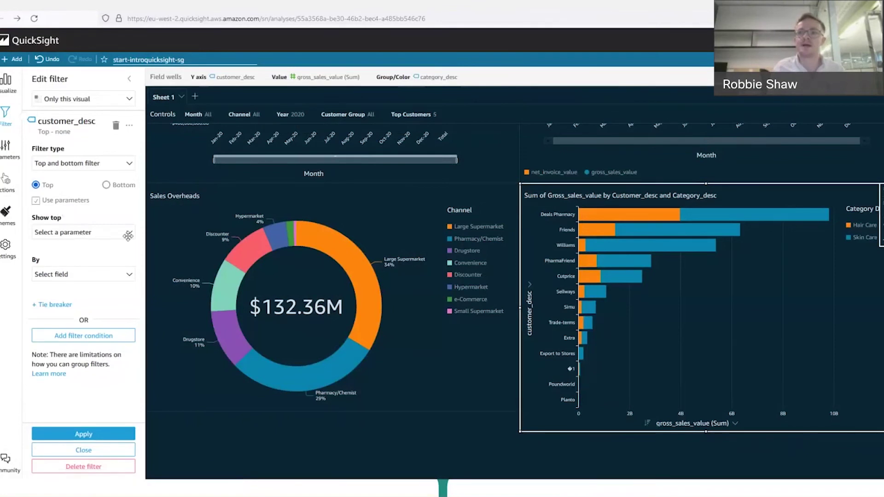
pyautogui.click(102, 235)
pyautogui.click(111, 248)
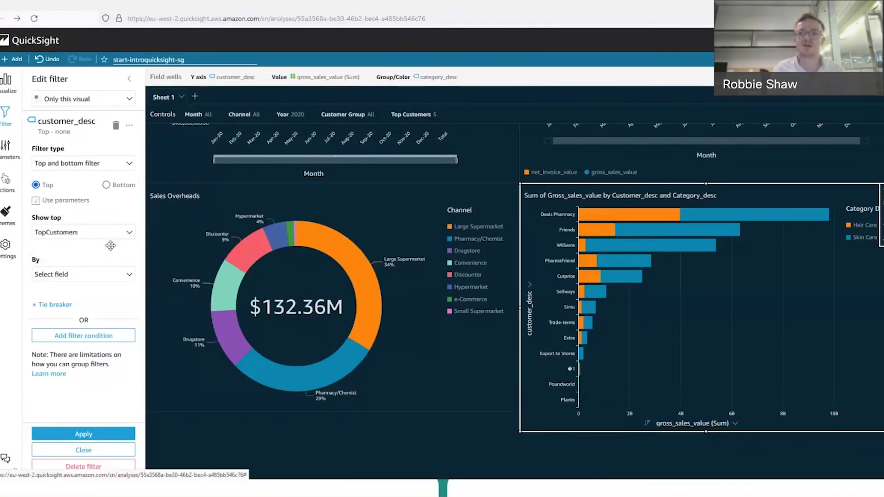
pyautogui.click(114, 275)
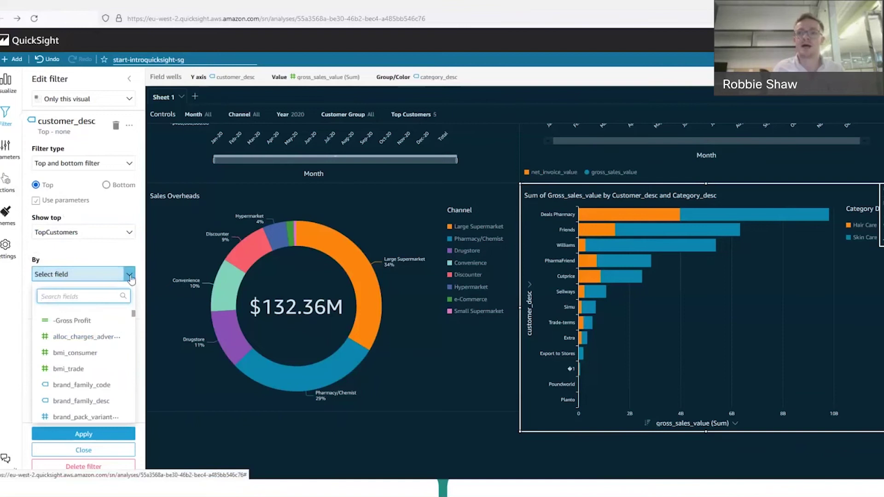
pyautogui.click(96, 297)
pyautogui.write('gross')
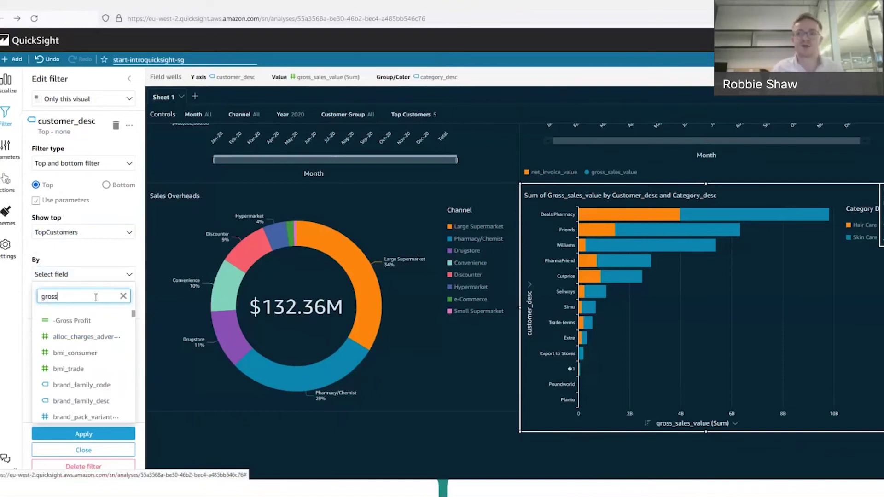
pyautogui.click(86, 368)
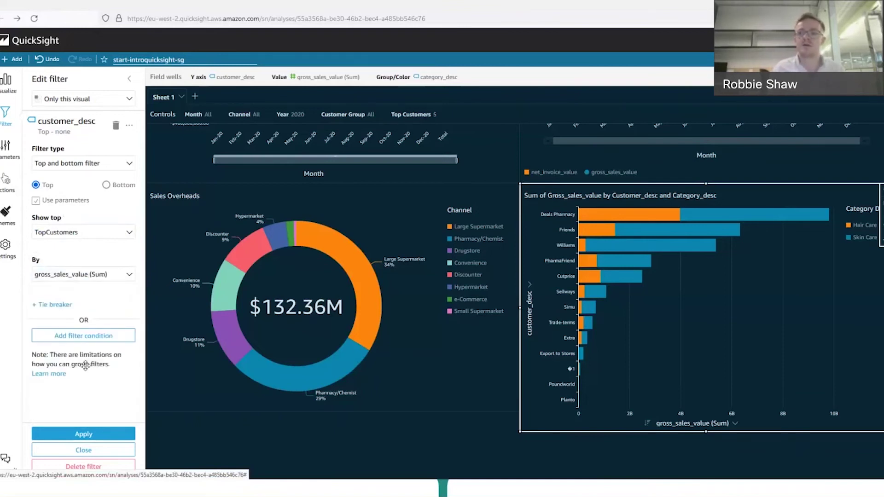
pyautogui.click(91, 436)
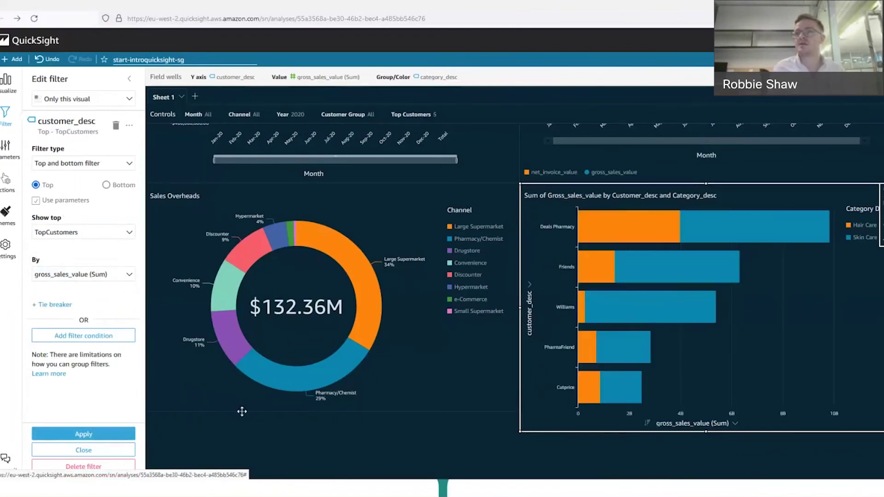
# Close the filter editor, expand the Controls bar, and raise Top Customers from 5 to 6
pyautogui.click(129, 79)
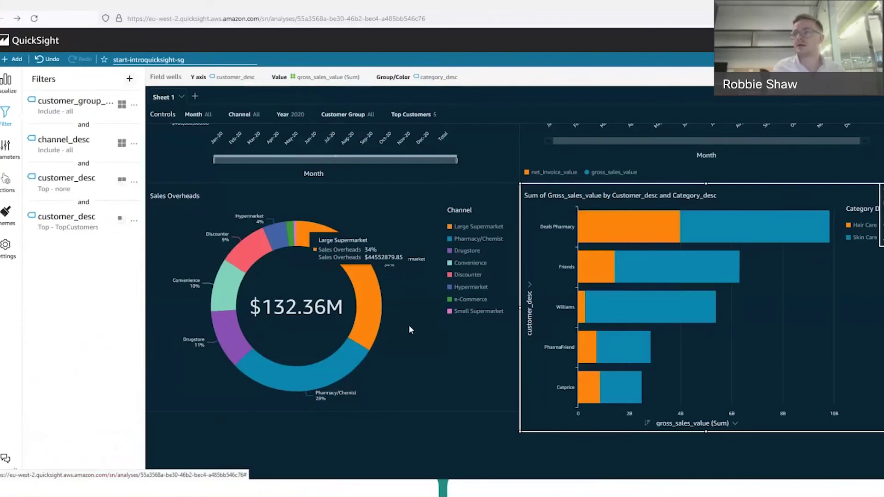
pyautogui.scroll(3, 665, 399)
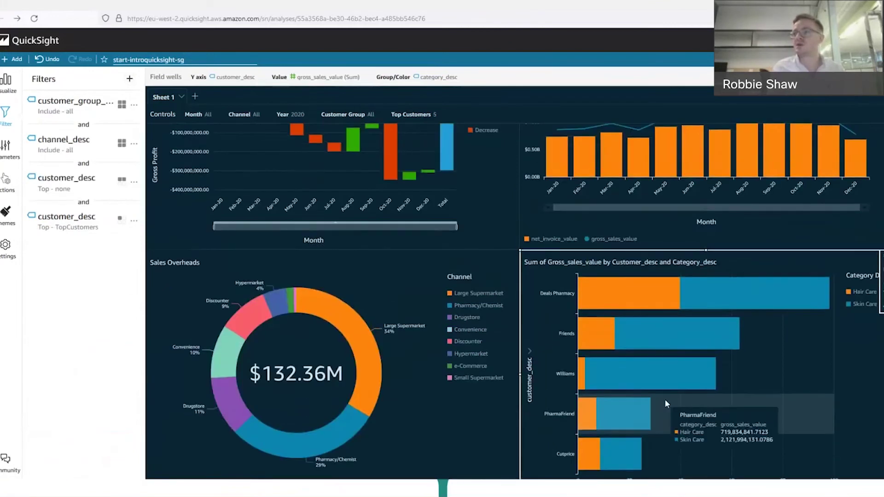
pyautogui.scroll(5, 649, 352)
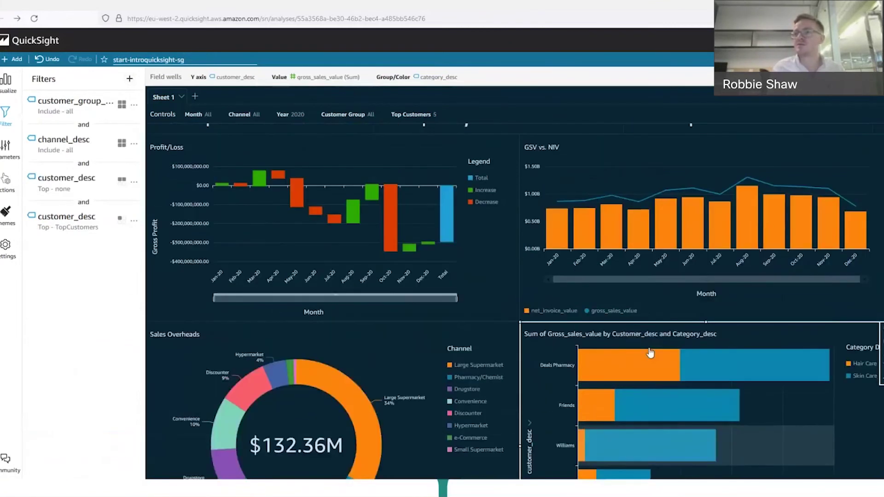
pyautogui.scroll(2, 573, 172)
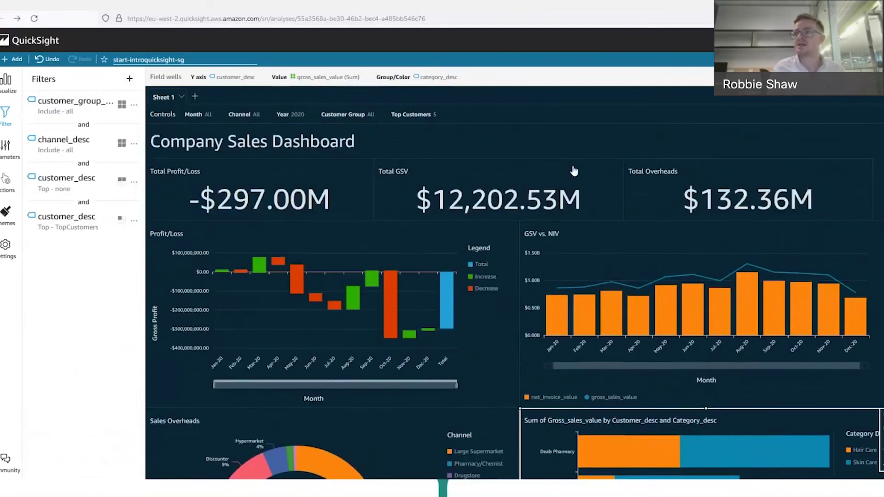
pyautogui.click(566, 118)
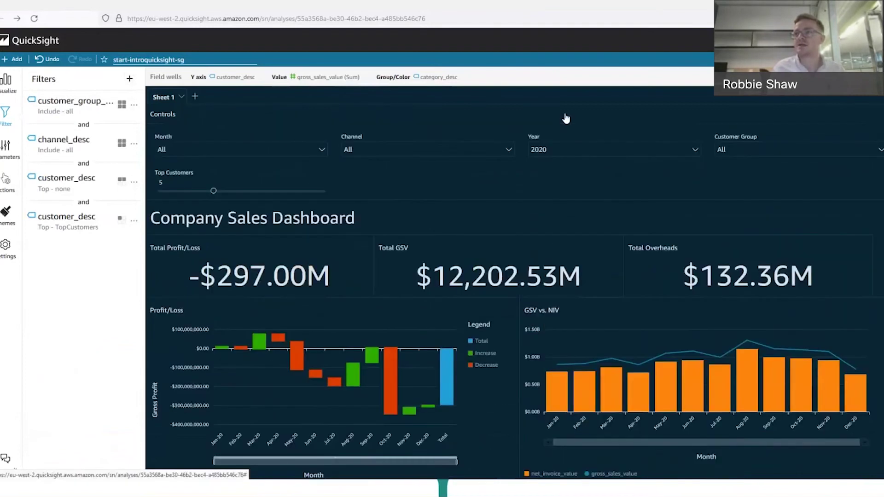
pyautogui.click(215, 190)
pyautogui.moveTo(214, 190); pyautogui.dragTo(225, 191)
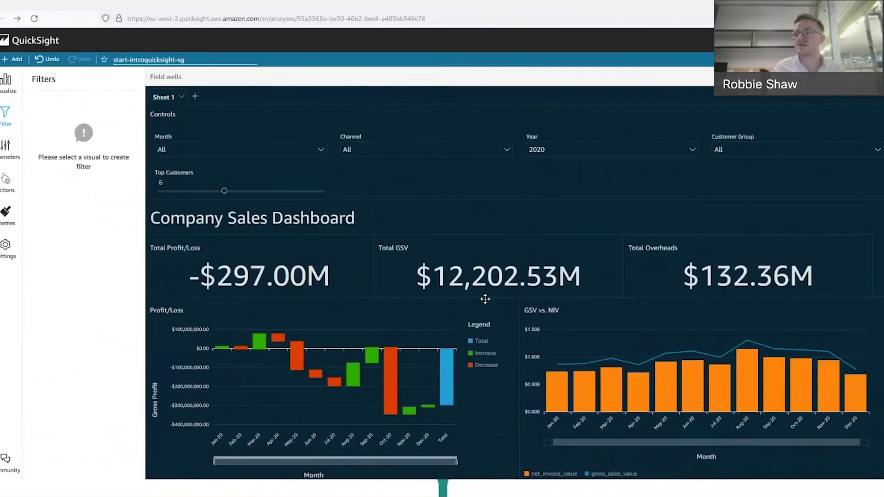
pyautogui.scroll(-5, 621, 359)
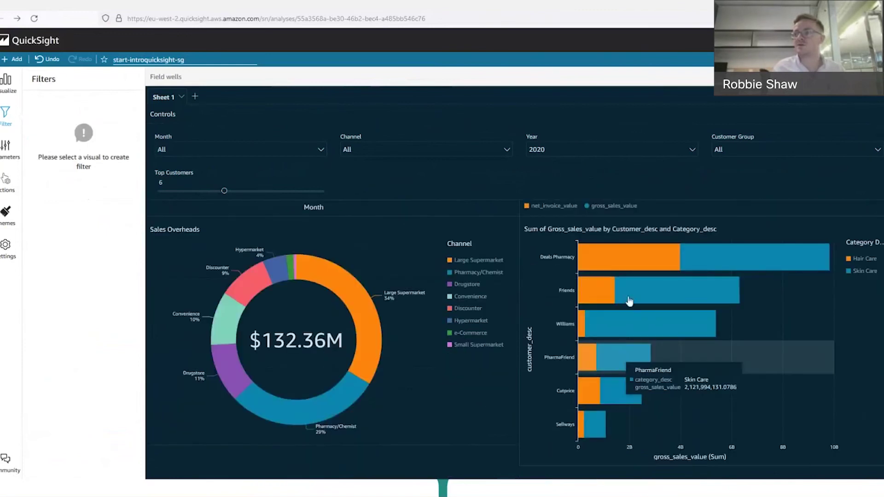
pyautogui.moveTo(624, 343)
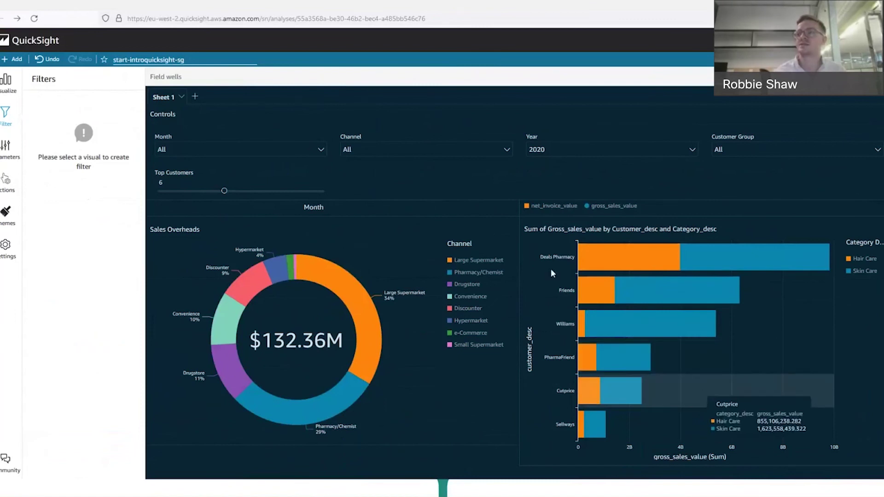
# Move the Top Customers control onto the sheet, placing it above the customer bar chart
pyautogui.click(322, 174)
pyautogui.click(332, 186)
pyautogui.click(241, 427)
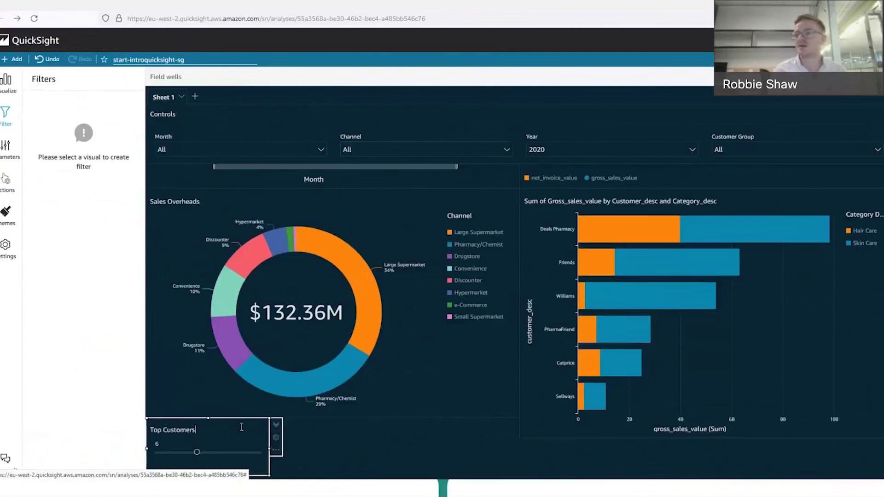
pyautogui.moveTo(208, 419); pyautogui.dragTo(647, 243)
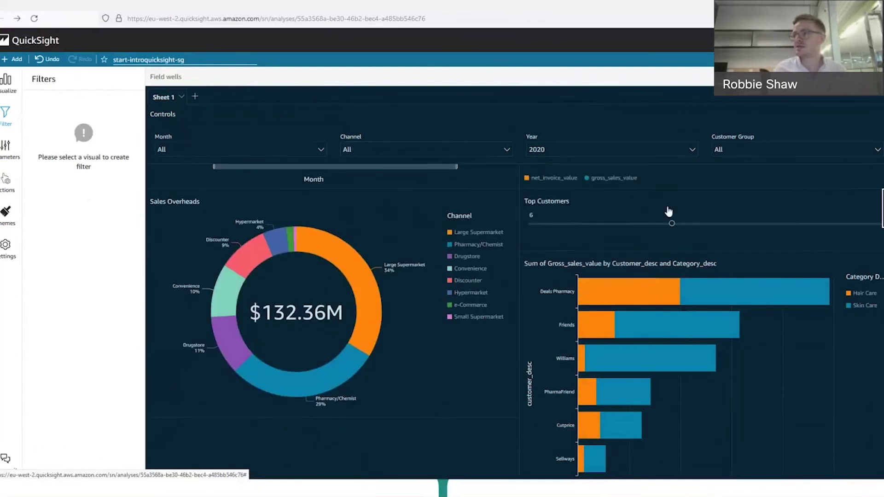
# Drag the Top Customers slider from 6 to 10 and check the ten-customer chart
pyautogui.moveTo(670, 223); pyautogui.dragTo(765, 223)
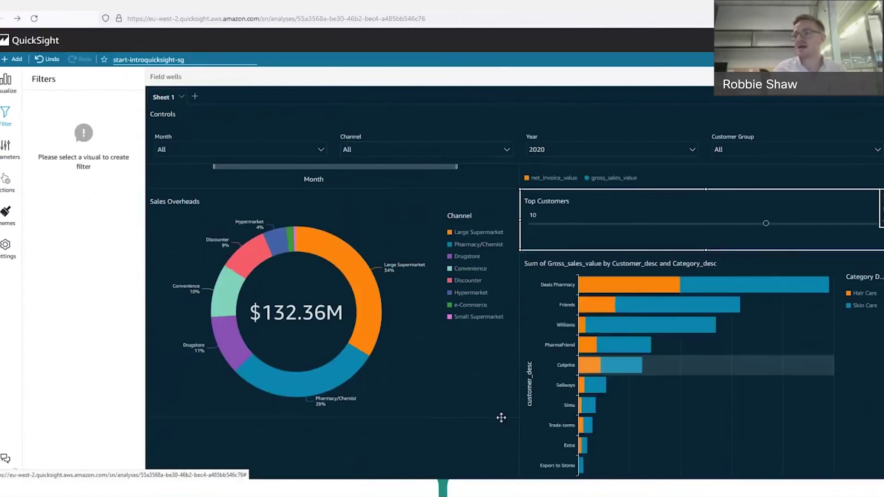
pyautogui.scroll(-1, 501, 418)
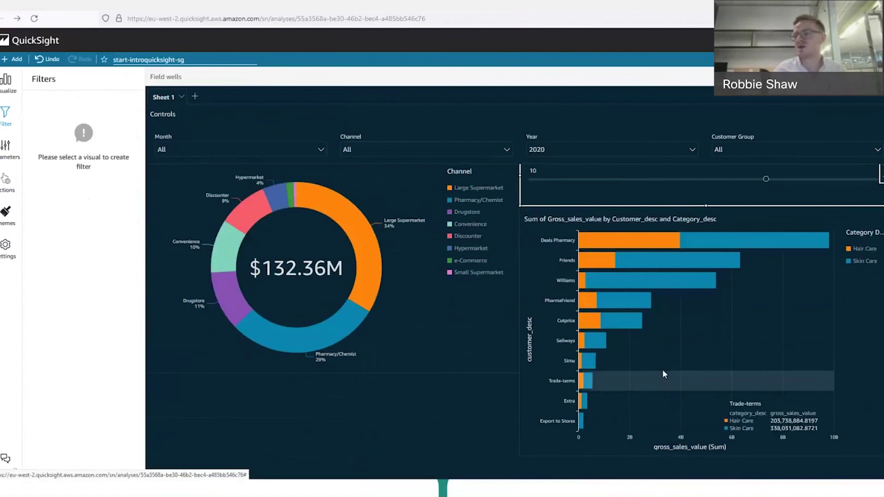
pyautogui.moveTo(663, 371)
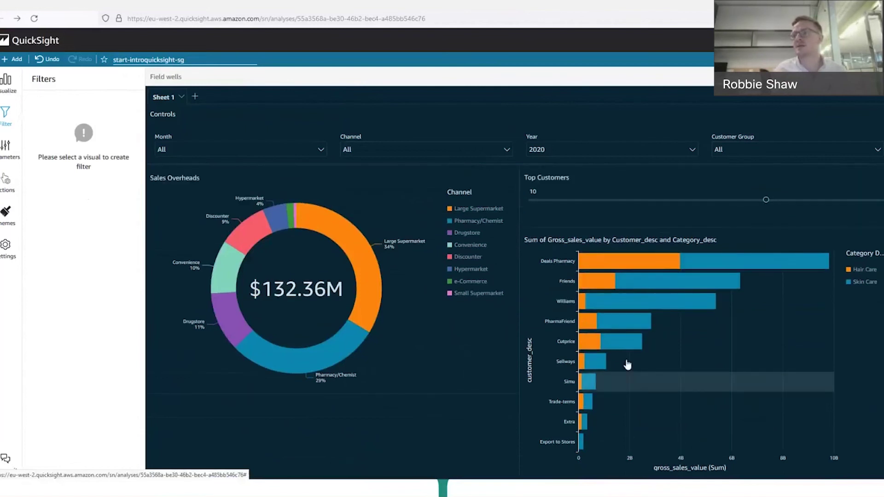
pyautogui.scroll(4, 626, 364)
pyautogui.scroll(1, 627, 364)
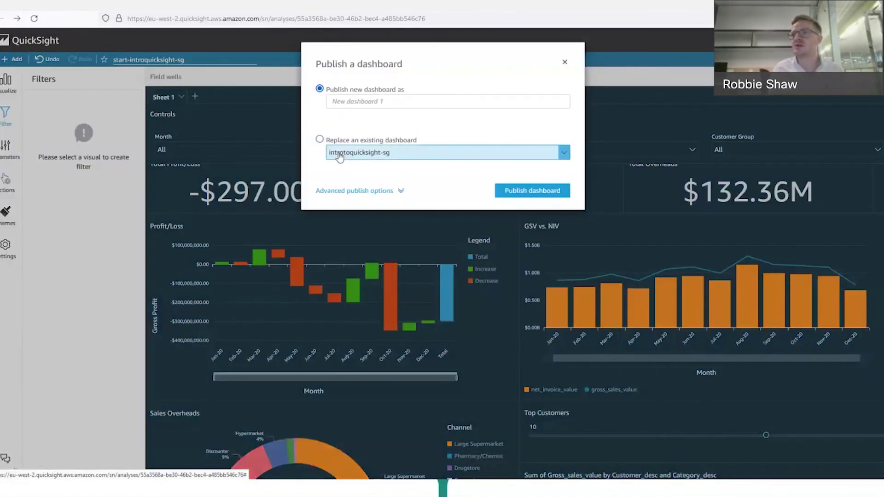
# Publish the analysis, replacing the existing introtoquicksight-sg dashboard
pyautogui.click(319, 139)
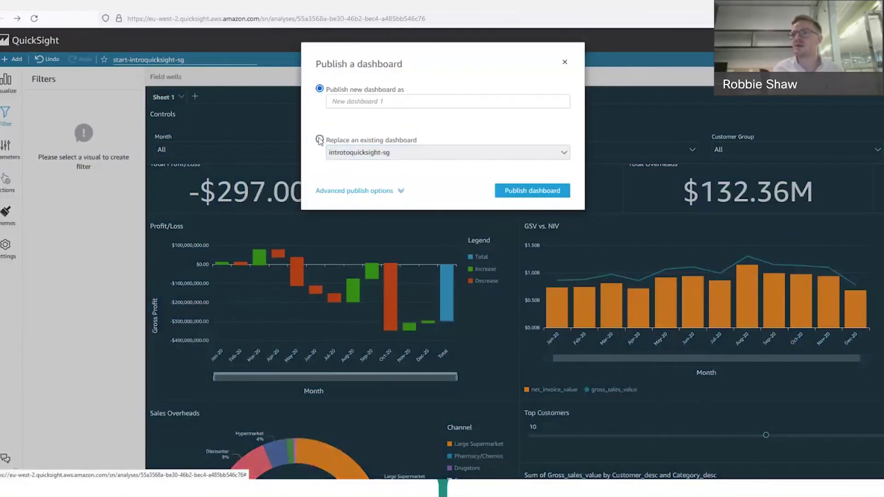
pyautogui.click(522, 192)
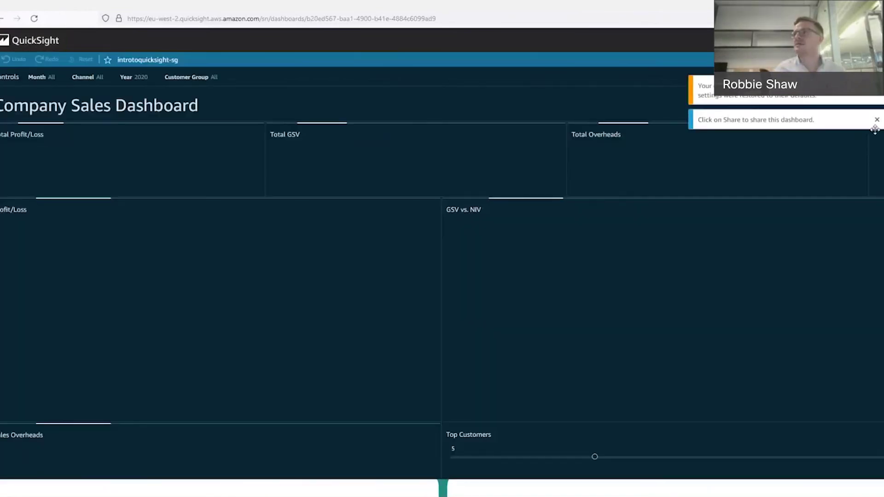
pyautogui.click(877, 120)
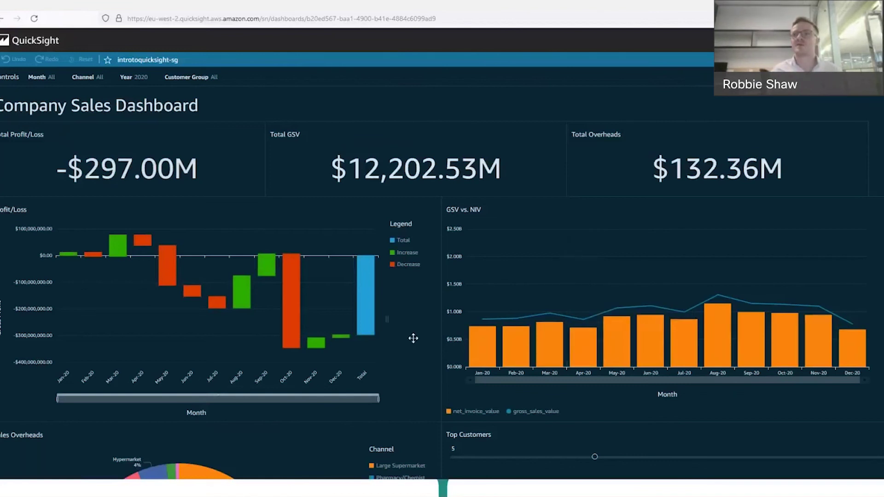
# On the published dashboard, set the Top Customers slider to 10 to chart ten customers
pyautogui.scroll(-1, 413, 339)
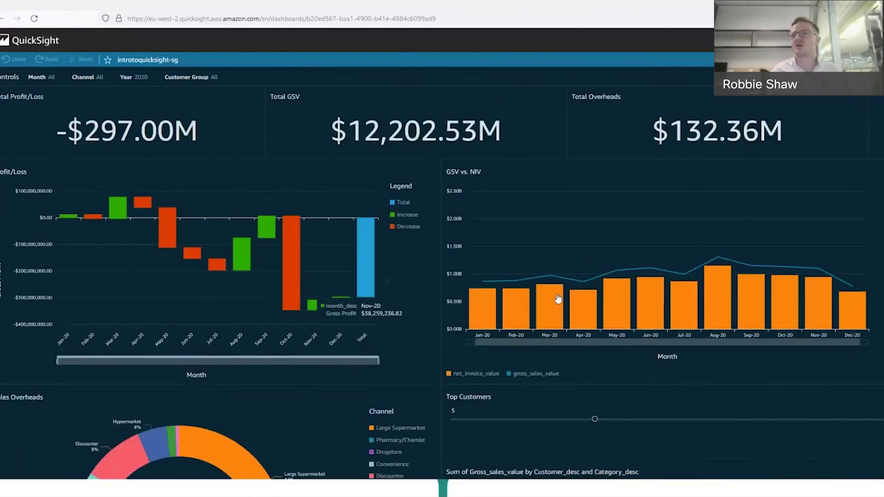
pyautogui.moveTo(557, 299)
pyautogui.scroll(-1, 558, 299)
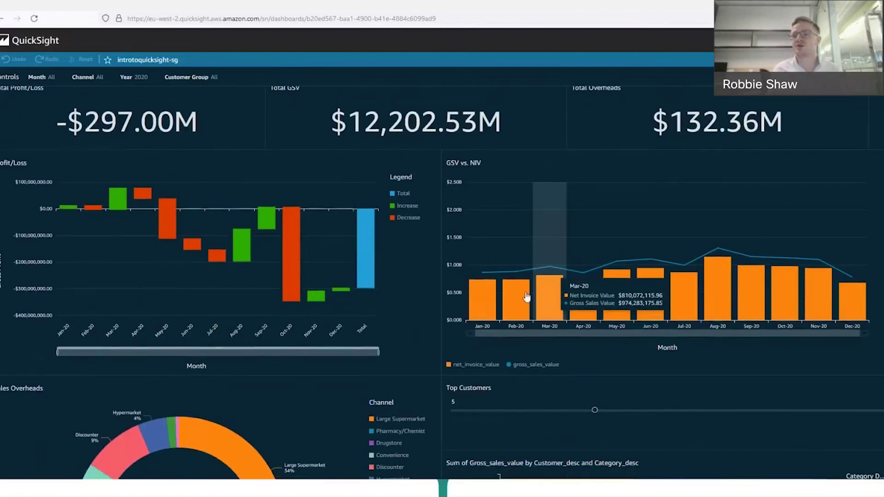
pyautogui.scroll(-5, 527, 297)
pyautogui.moveTo(547, 332)
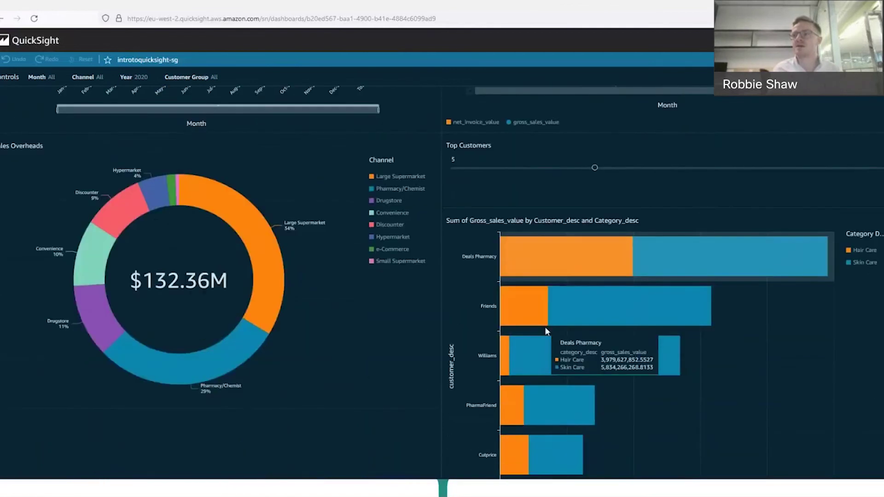
pyautogui.moveTo(594, 168); pyautogui.dragTo(730, 166)
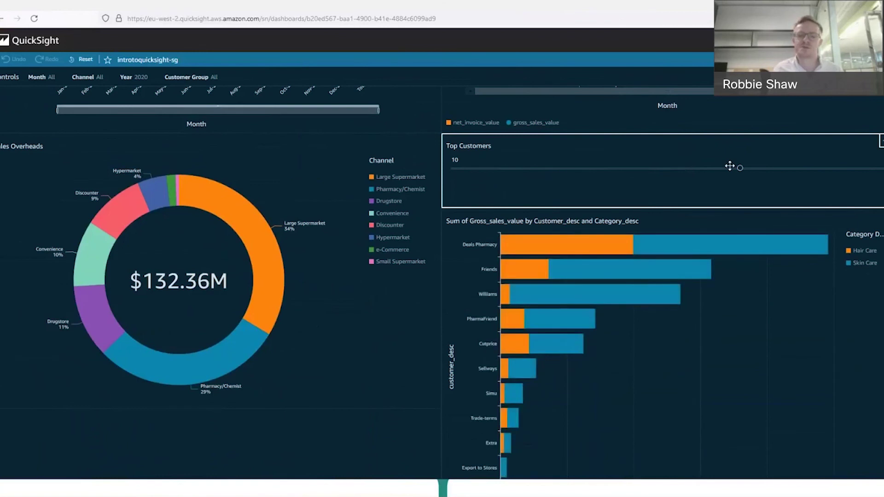